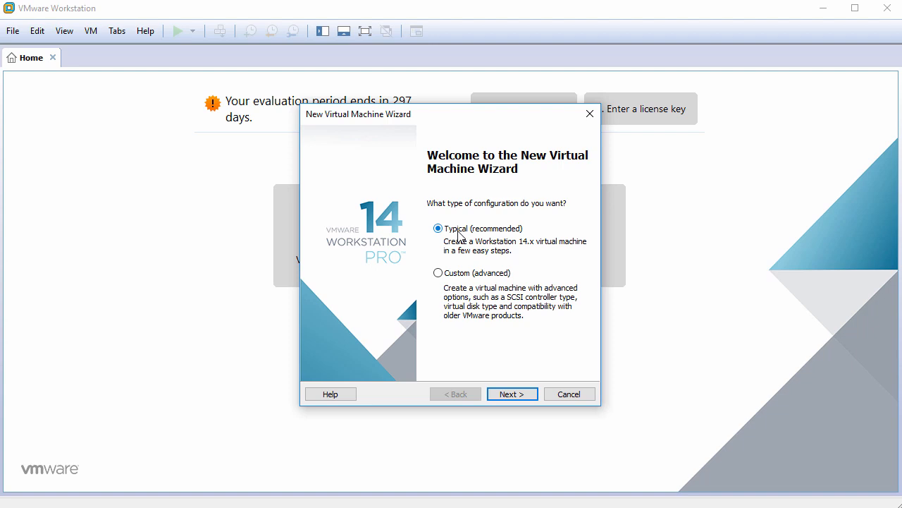
# Start a typical new virtual machine and choose to install the operating system later.
pyautogui.click(515, 394)
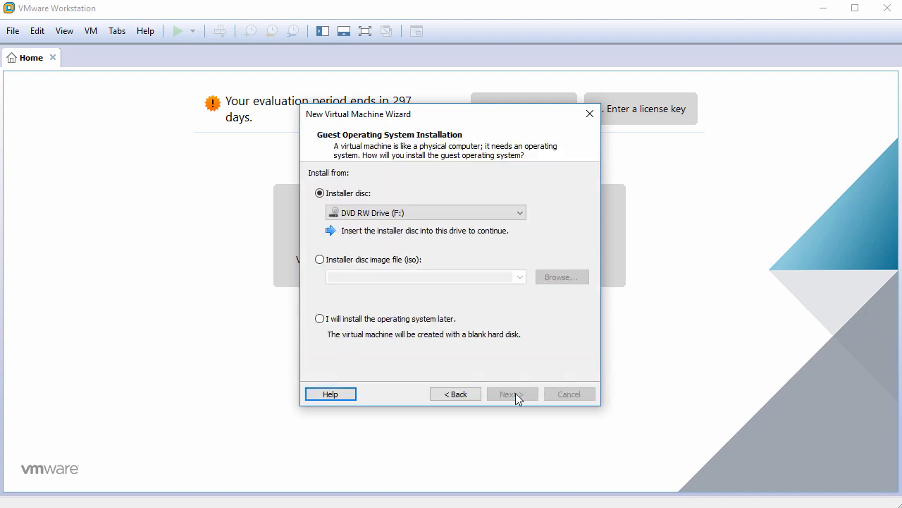
pyautogui.click(405, 320)
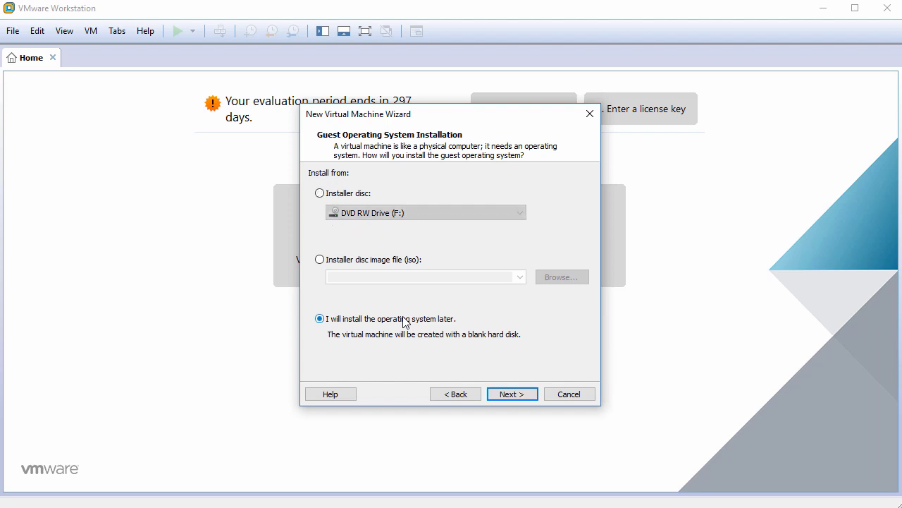
pyautogui.click(513, 394)
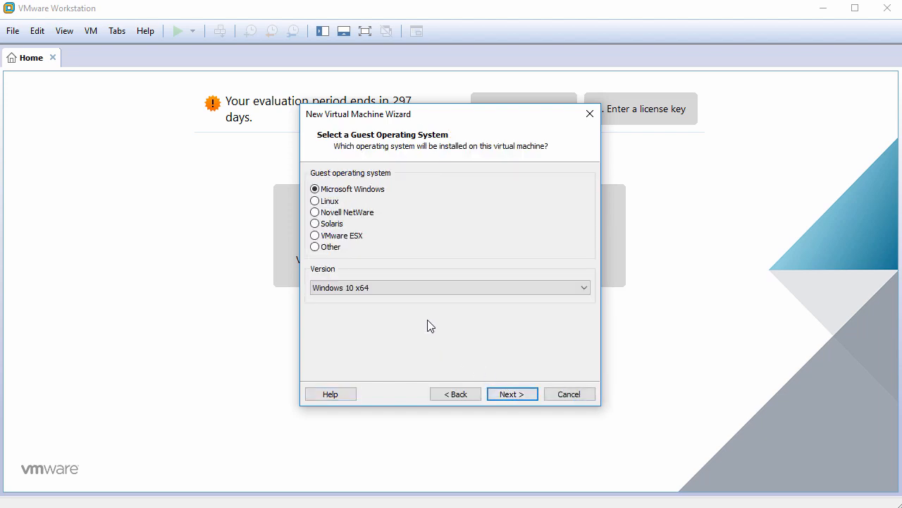
# Set the guest operating system to Linux, version Other Linux 4.x or later kernel 64-bit.
pyautogui.click(328, 201)
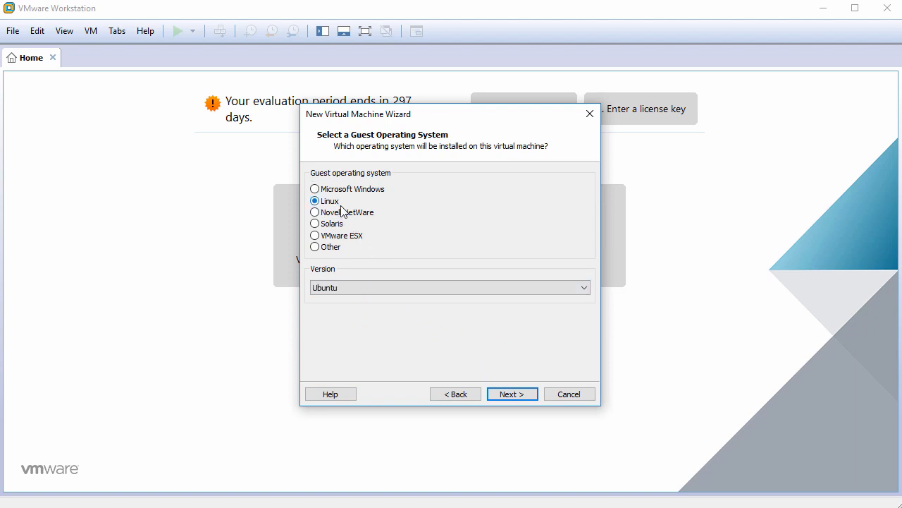
pyautogui.click(387, 288)
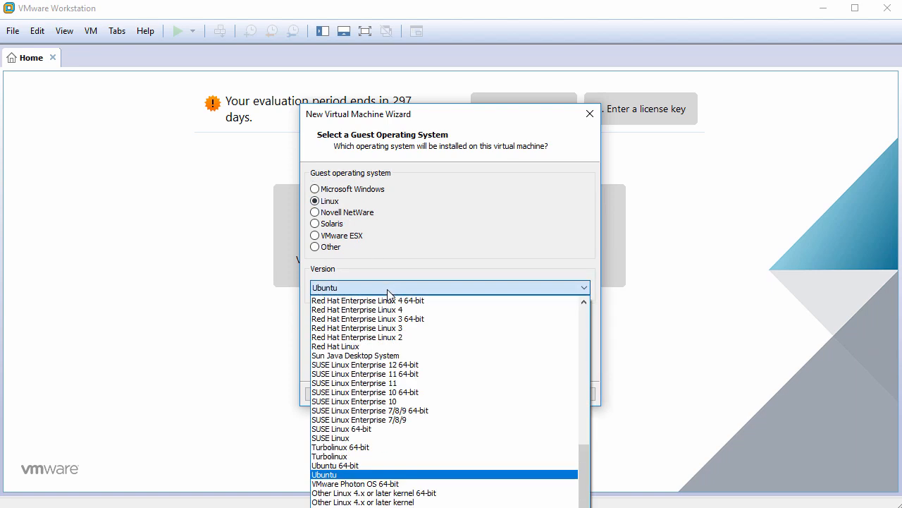
pyautogui.click(391, 494)
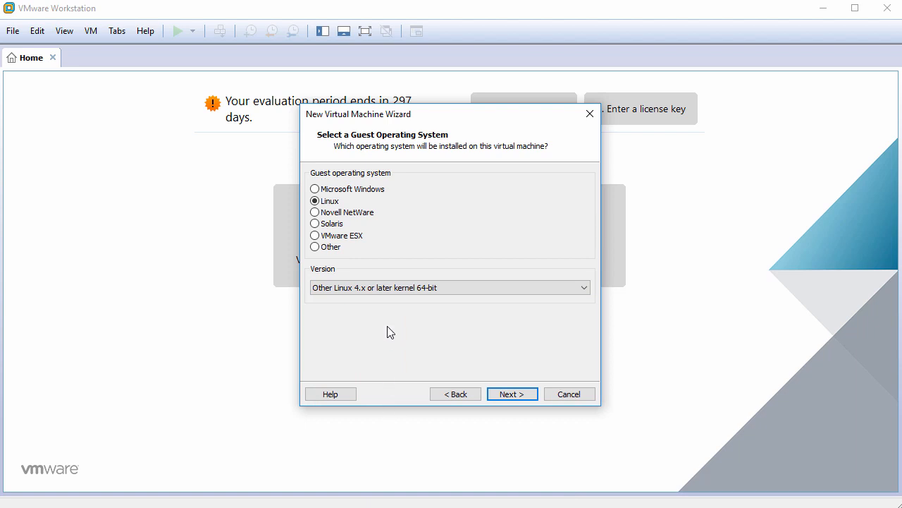
pyautogui.click(513, 394)
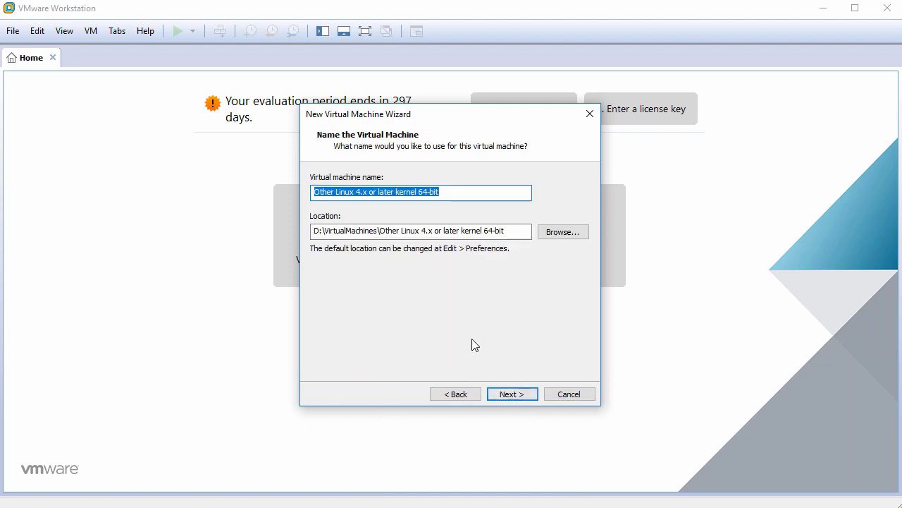
# Name the virtual machine AlpineLinux3.7 and continue.
pyautogui.write('Alpin')
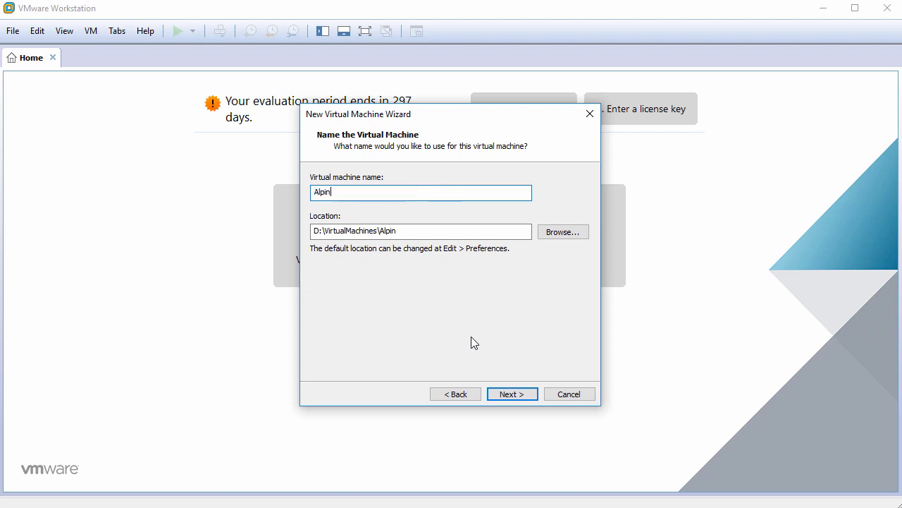
pyautogui.write('eLinux3.7')
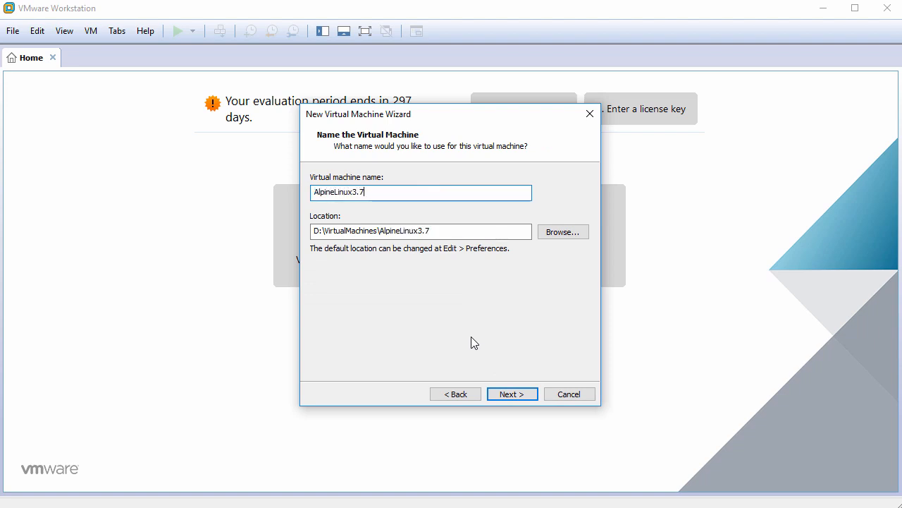
pyautogui.click(512, 395)
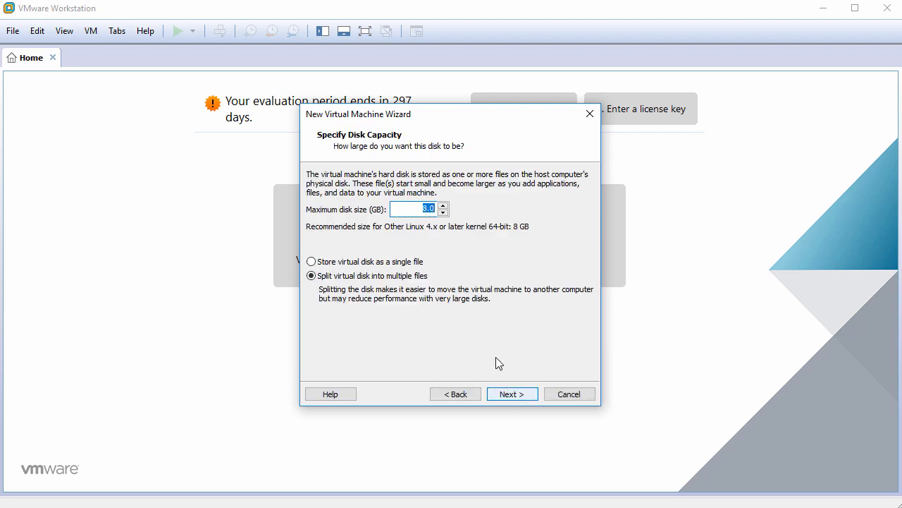
# Set the maximum disk size to 60 GB and store the virtual disk as a single file.
pyautogui.write('60')
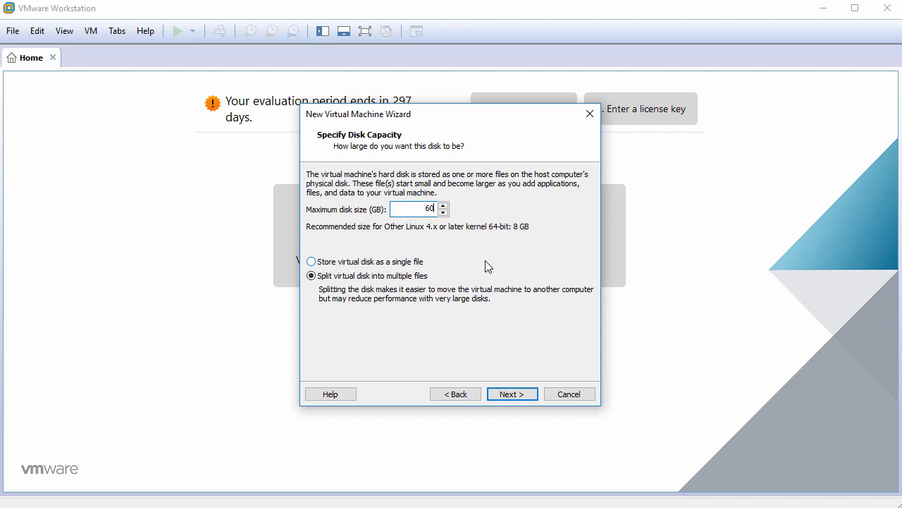
pyautogui.click(396, 262)
pyautogui.click(509, 395)
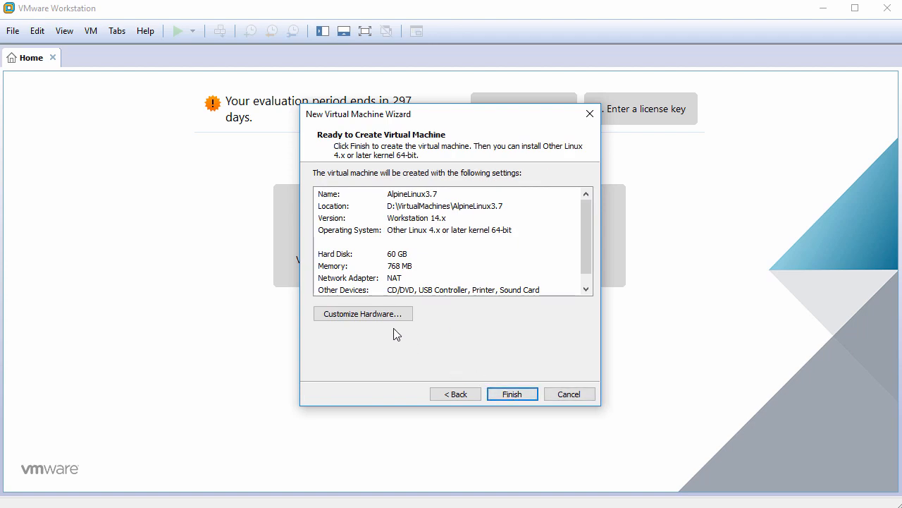
# Open the hardware customization and set the virtual machine's memory to 1024 MB.
pyautogui.click(374, 315)
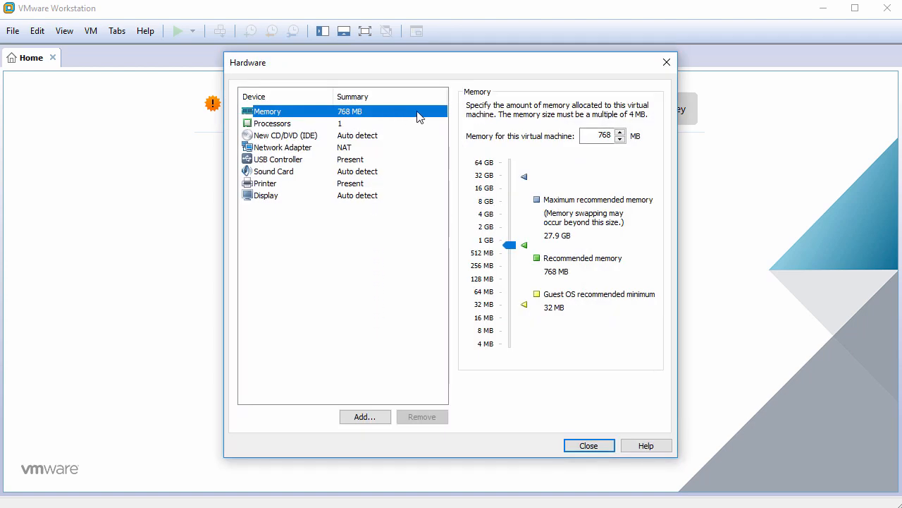
pyautogui.doubleClick(599, 135)
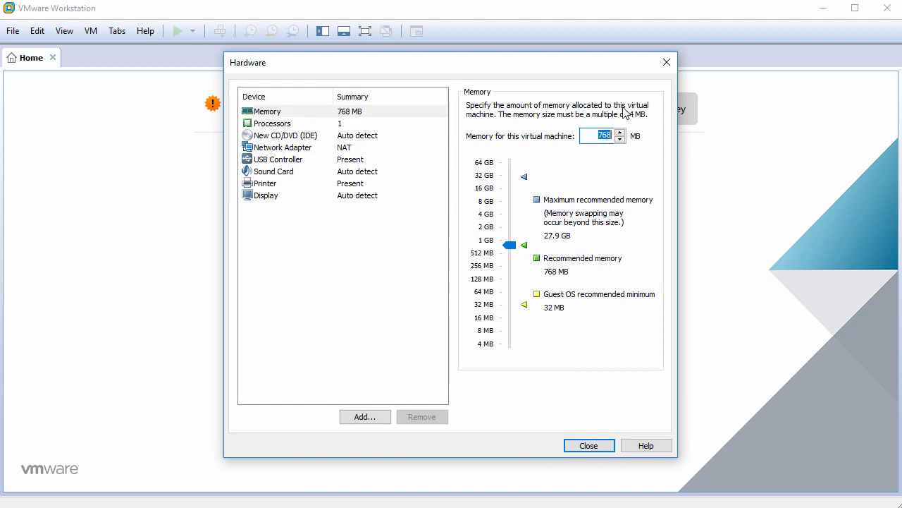
pyautogui.write('1024')
# Set the number of cores per processor to 2.
pyautogui.click(374, 126)
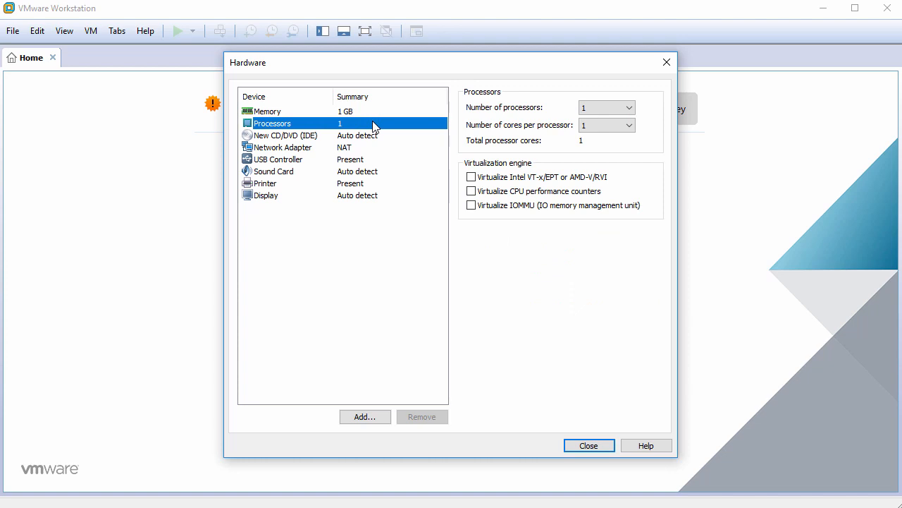
pyautogui.click(613, 127)
pyautogui.click(610, 148)
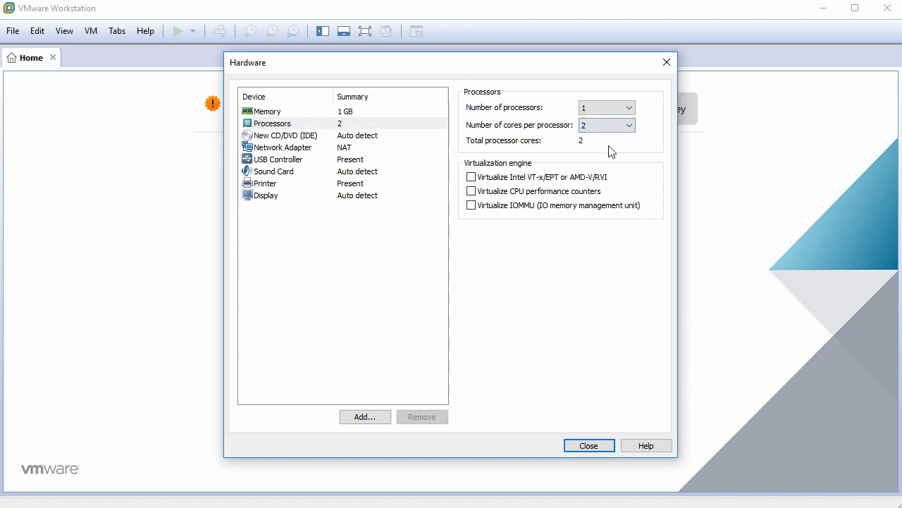
# Set the CD/DVD drive to use the ISO image file alpine-standard-3.7.0-x86_64.iso from Downloads.
pyautogui.click(337, 138)
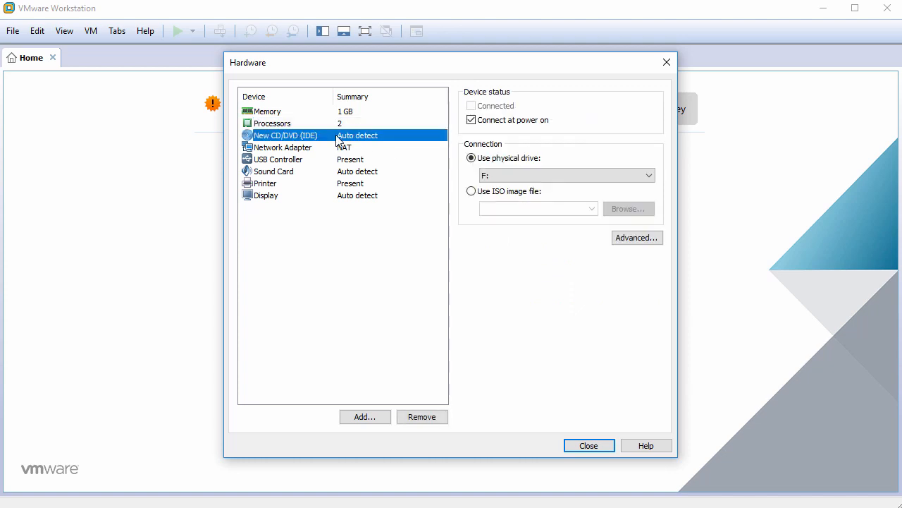
pyautogui.click(498, 195)
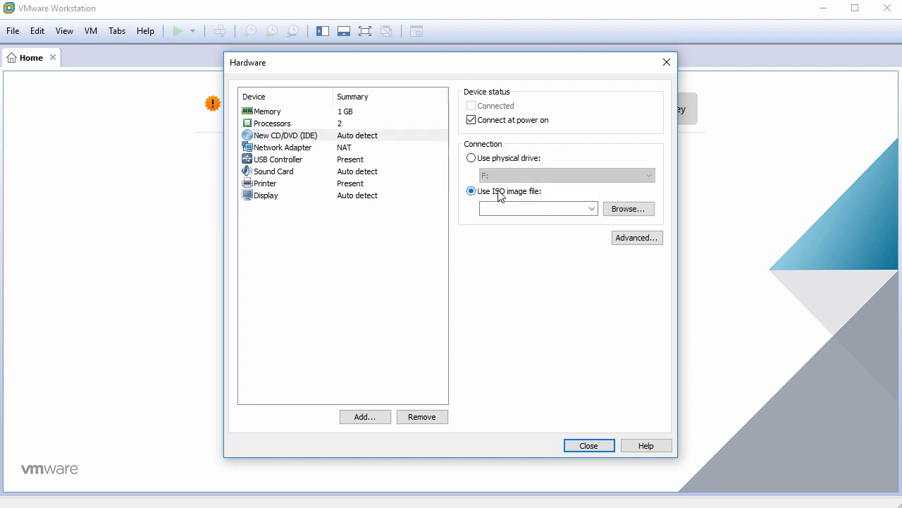
pyautogui.click(629, 209)
pyautogui.click(378, 176)
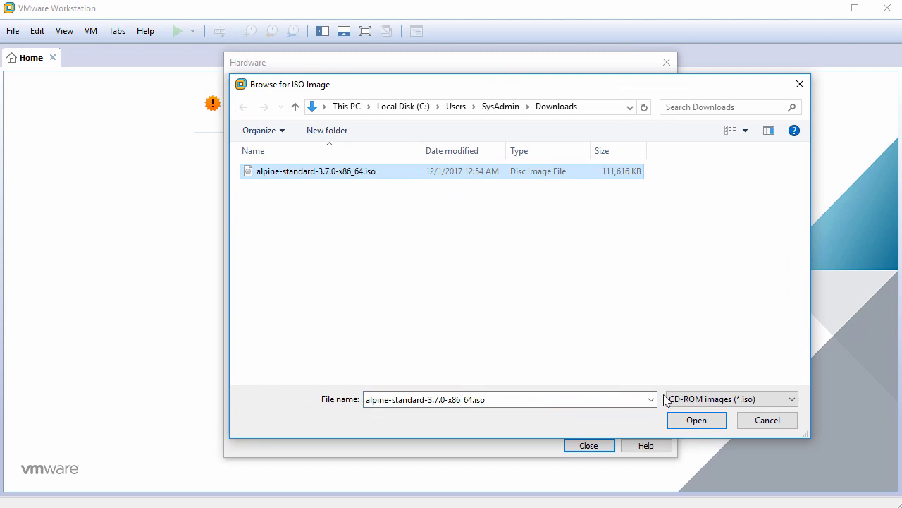
pyautogui.click(684, 419)
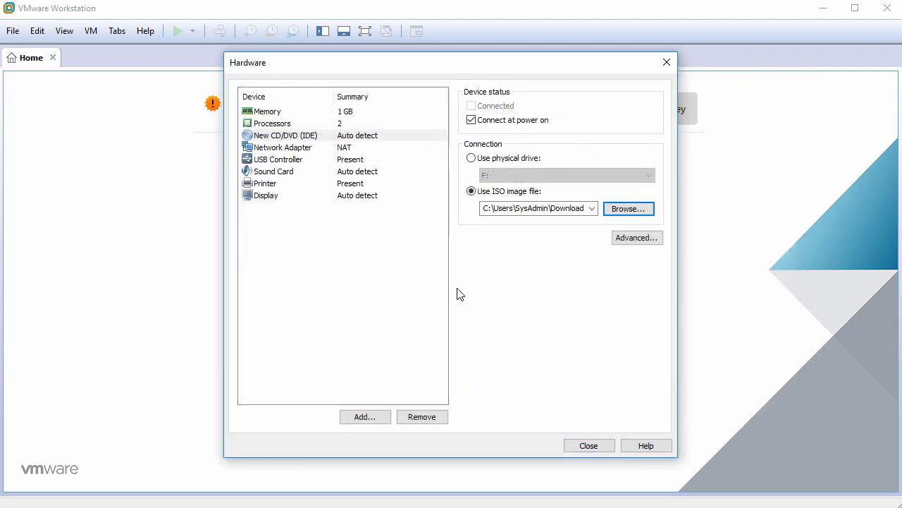
# Remove the USB controller, sound card and printer from the virtual hardware and close the hardware settings.
pyautogui.click(303, 161)
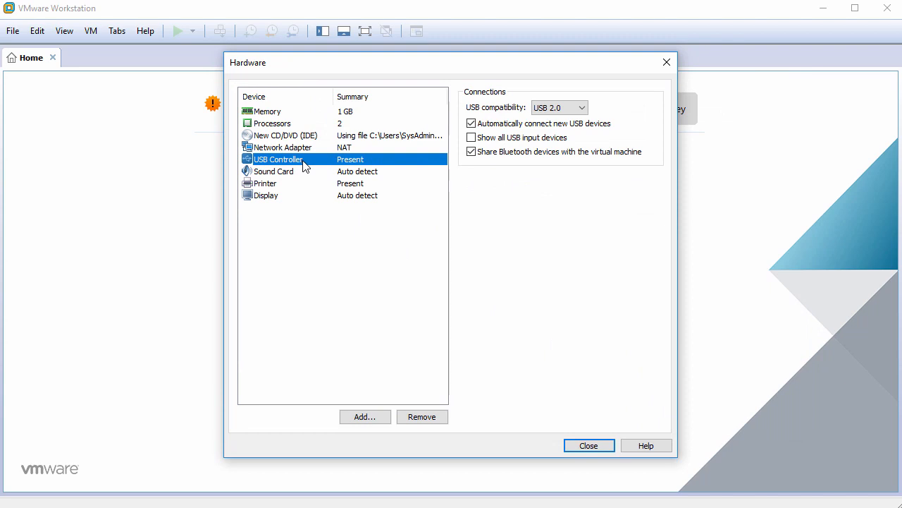
pyautogui.click(426, 421)
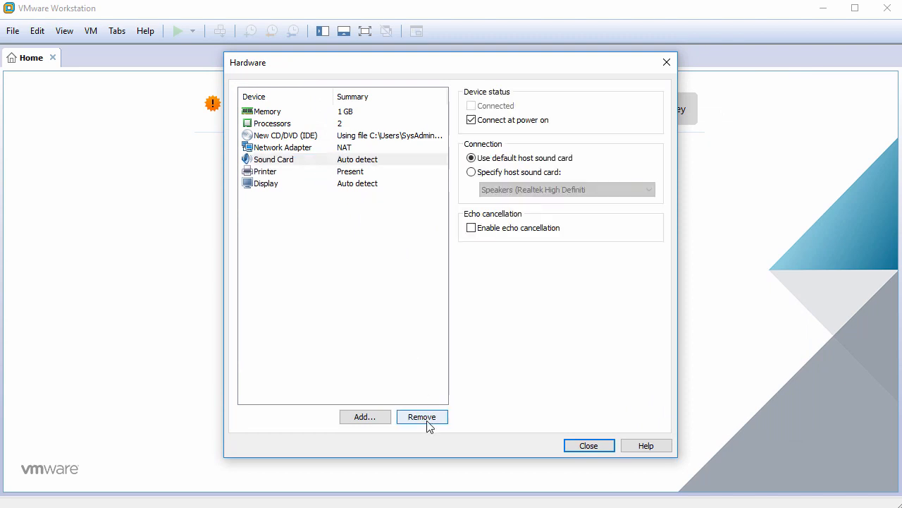
pyautogui.click(427, 420)
pyautogui.click(427, 420)
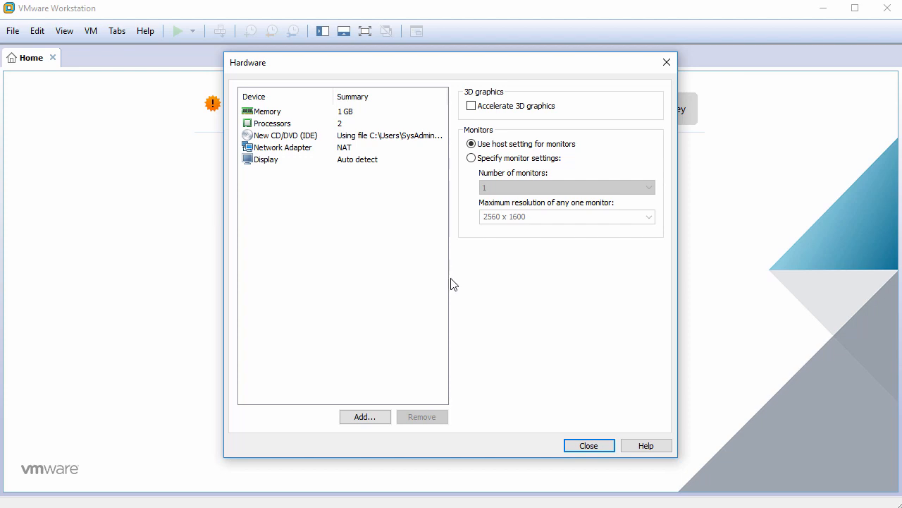
pyautogui.click(583, 446)
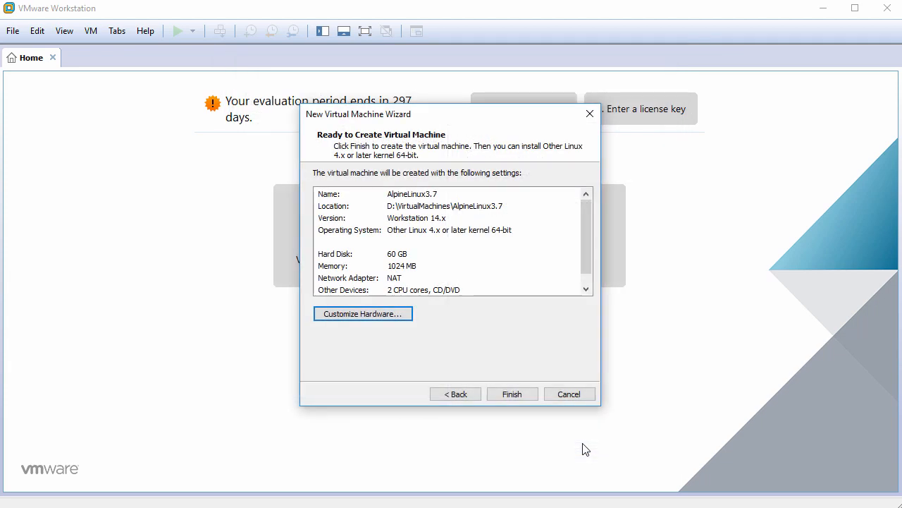
# Finish creating the virtual machine and power it on, focusing the virtual screen.
pyautogui.click(512, 394)
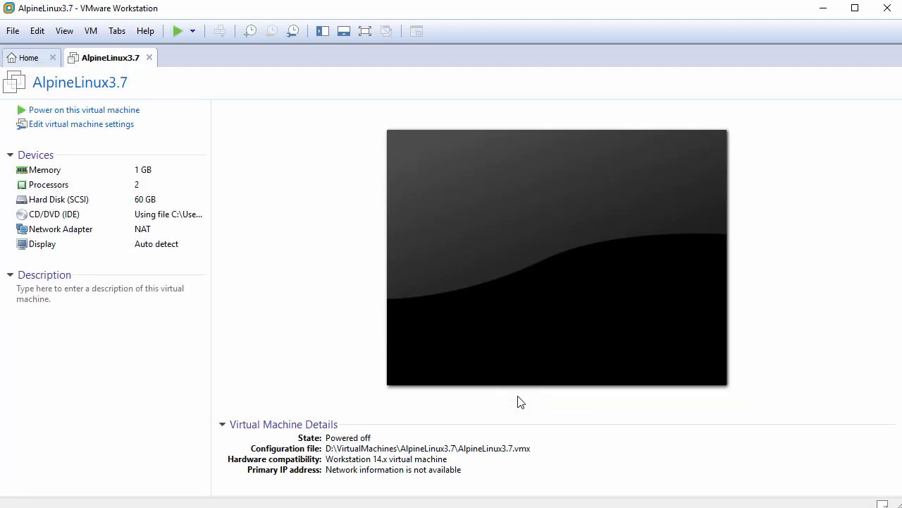
pyautogui.click(103, 117)
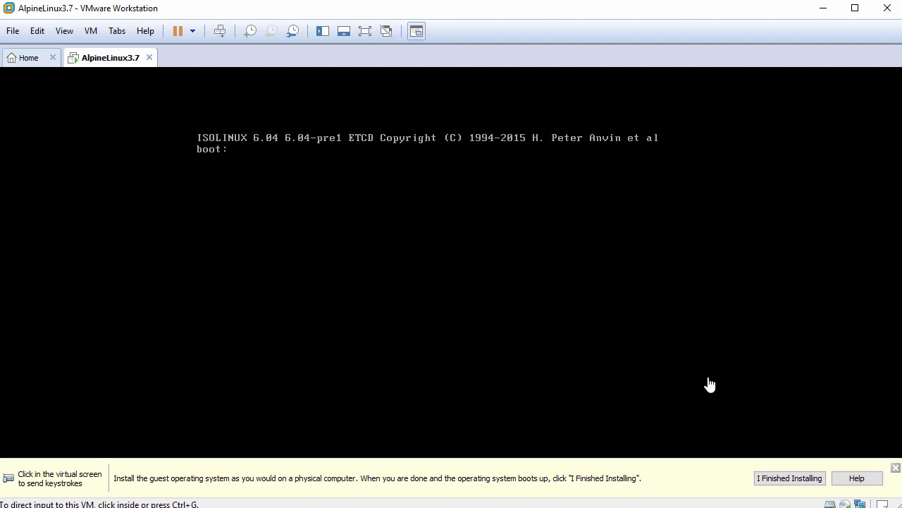
pyautogui.click(896, 467)
pyautogui.click(418, 253)
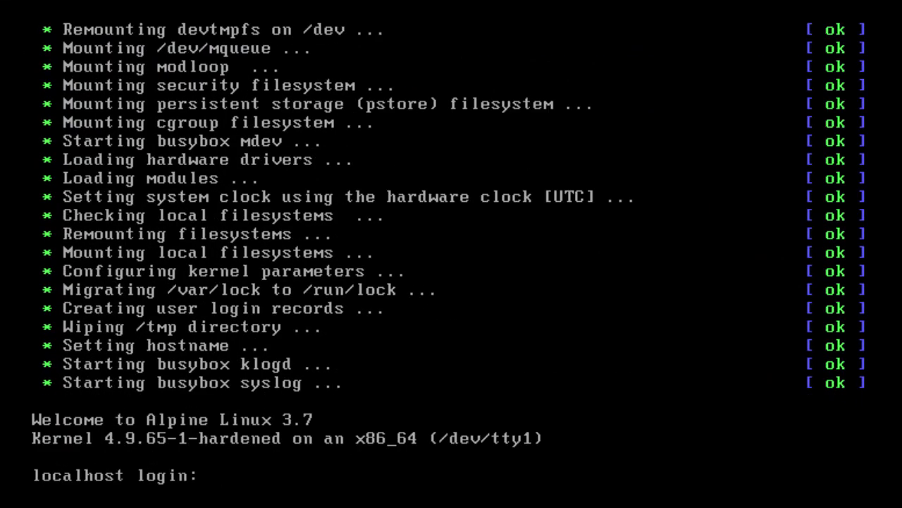
# Log in to the Alpine console as root.
pyautogui.write('root')
pyautogui.press('Return')
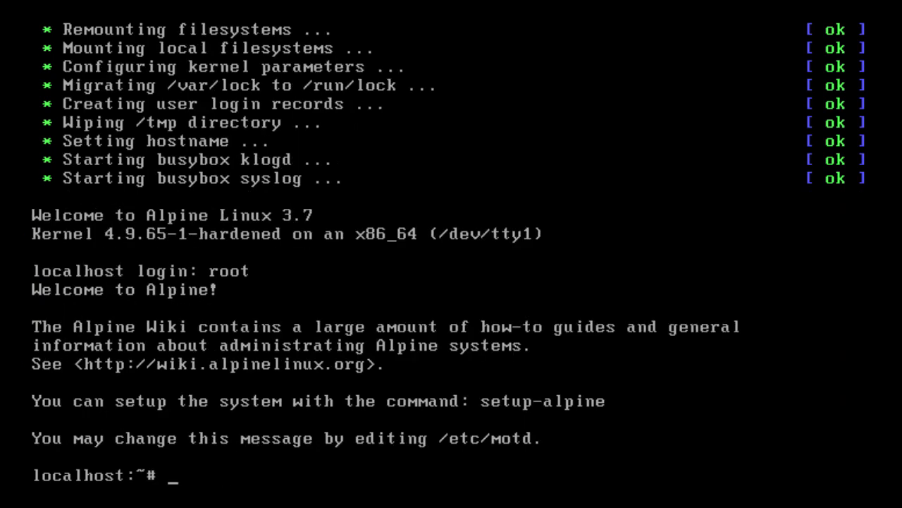
# Run the setup-alpine command.
pyautogui.press('Return')
pyautogui.write('s')
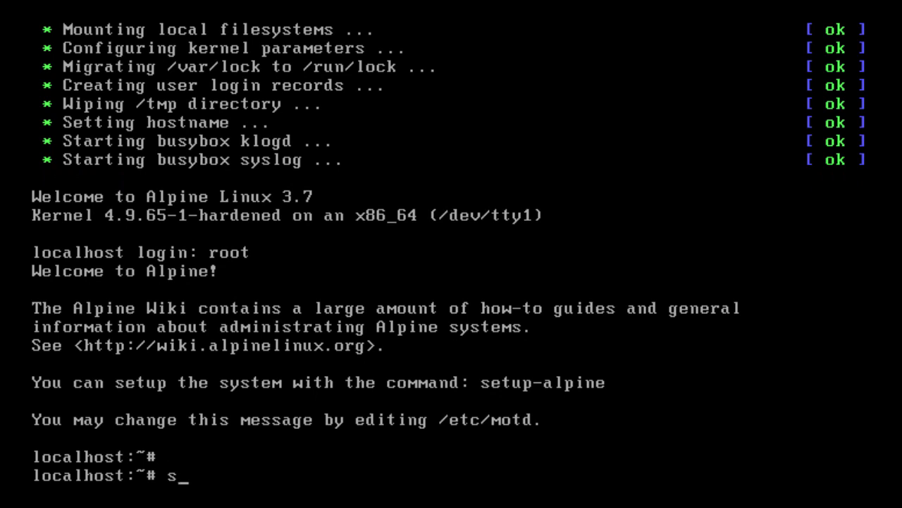
pyautogui.write('etup-alpine')
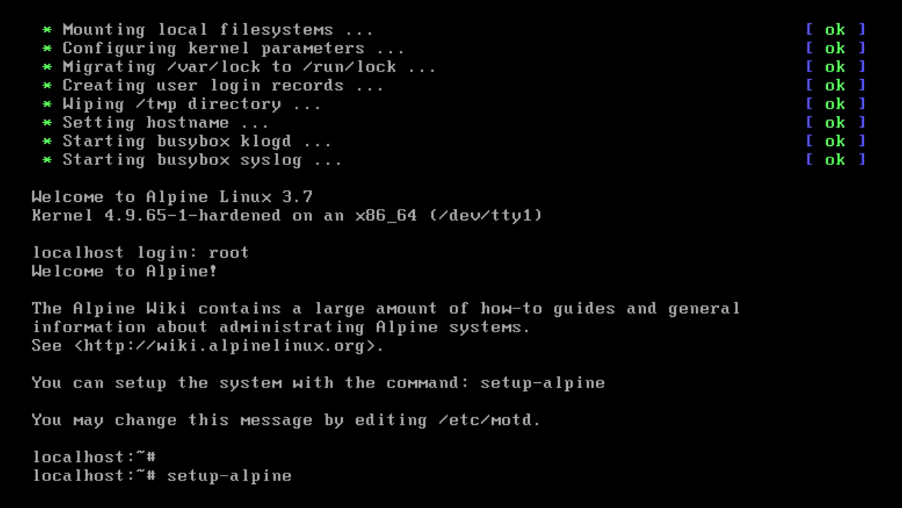
pyautogui.press('Return')
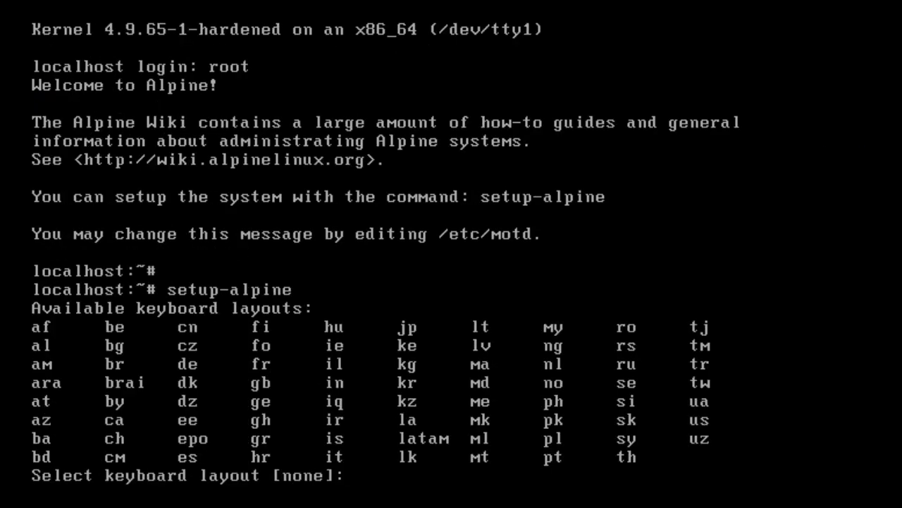
# Select the us keyboard layout and the us variant.
pyautogui.write('us')
pyautogui.press('Return')
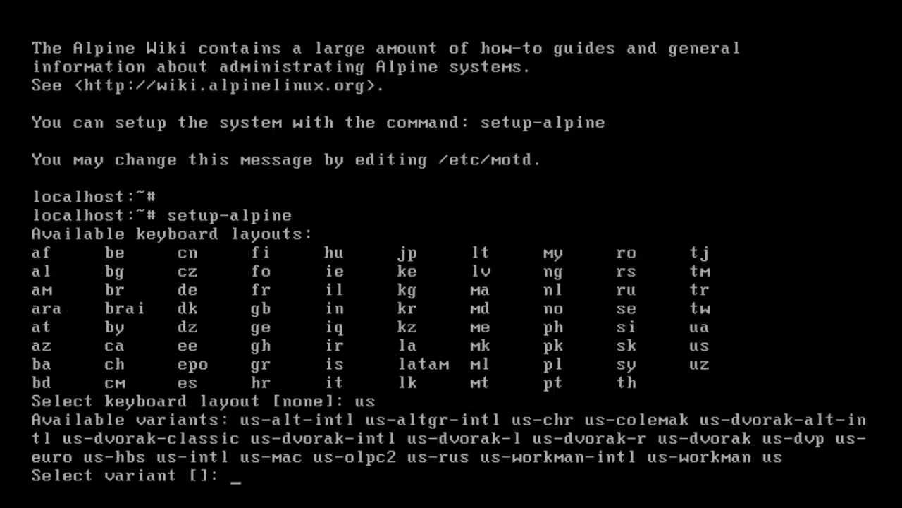
pyautogui.write('us')
pyautogui.press('Return')
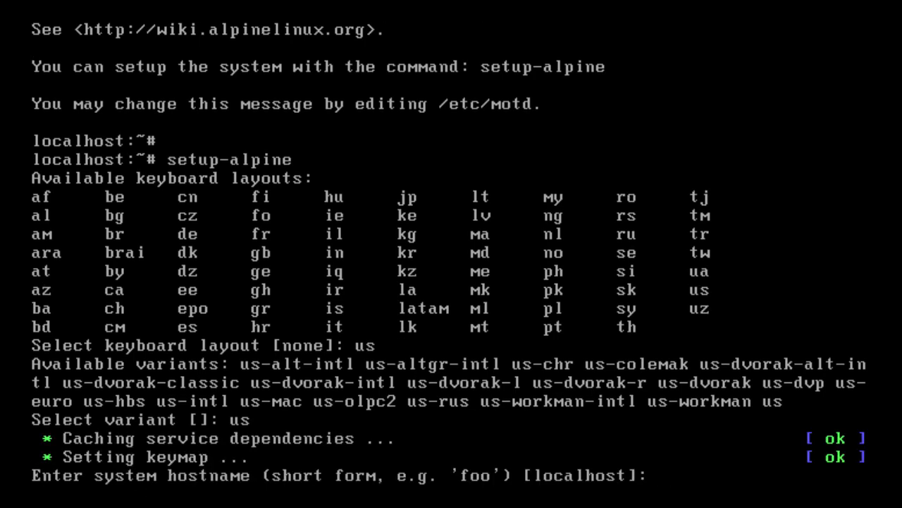
# Set the system hostname to alpine2018.
pyautogui.write('alpine2018')
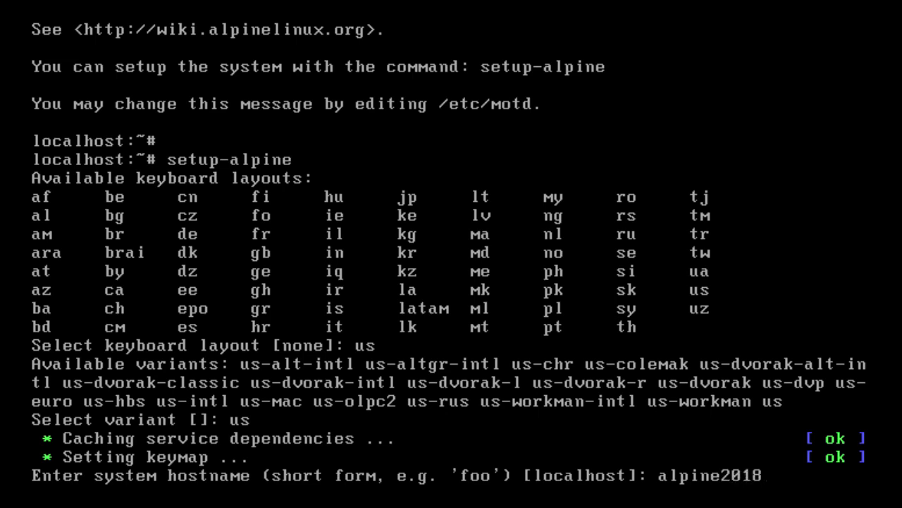
pyautogui.press('Return')
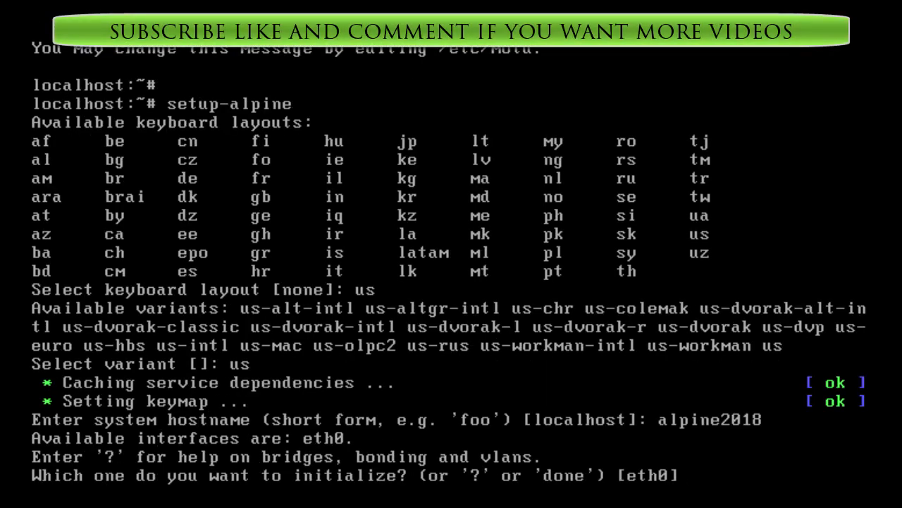
# Accept the default network setup: initialize eth0 with dhcp and skip manual network configuration.
pyautogui.press('Return')
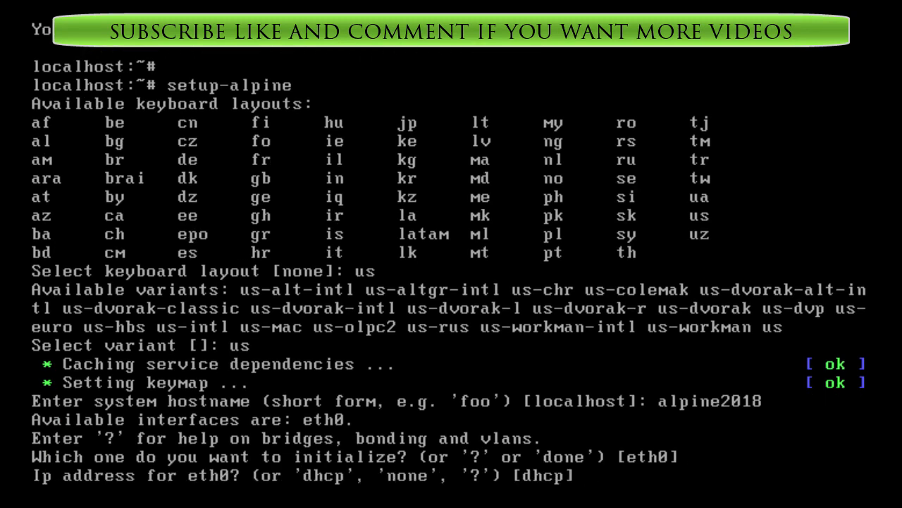
pyautogui.press('Return')
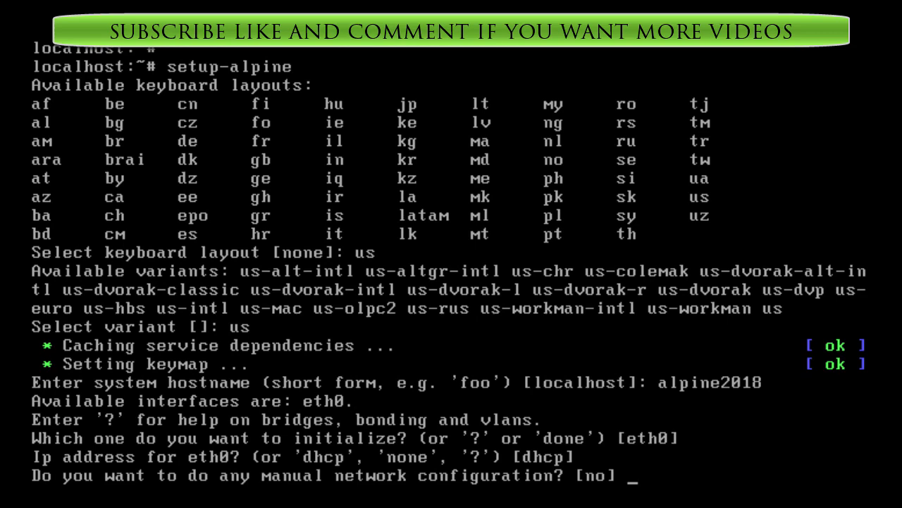
pyautogui.press('Return')
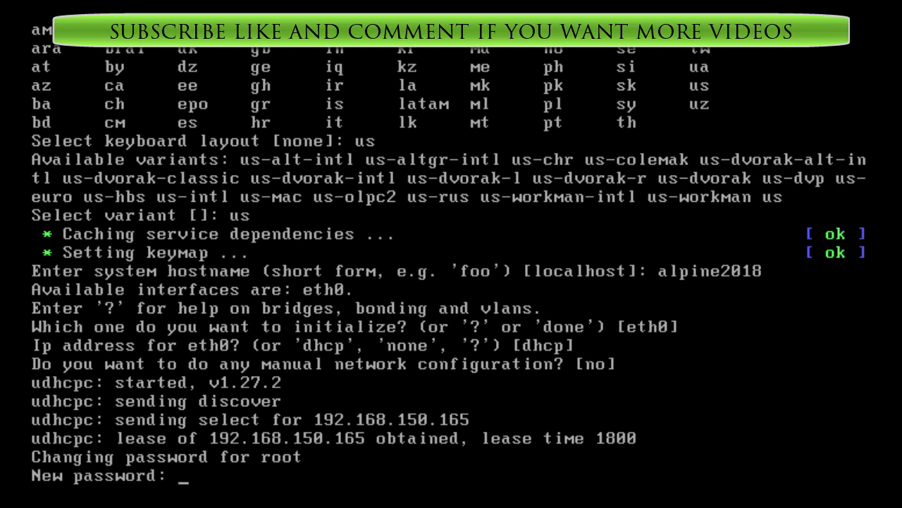
# Enter and confirm the new root password.
pyautogui.press('Return')
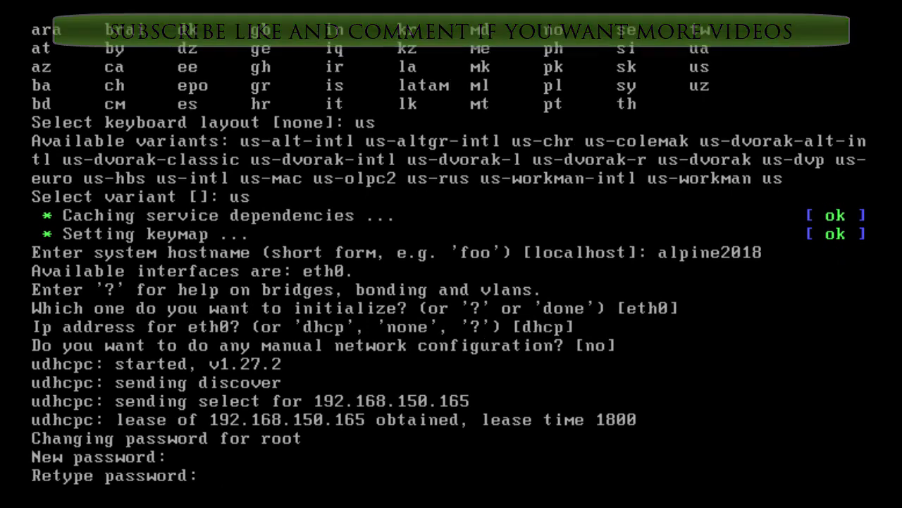
pyautogui.press('Return')
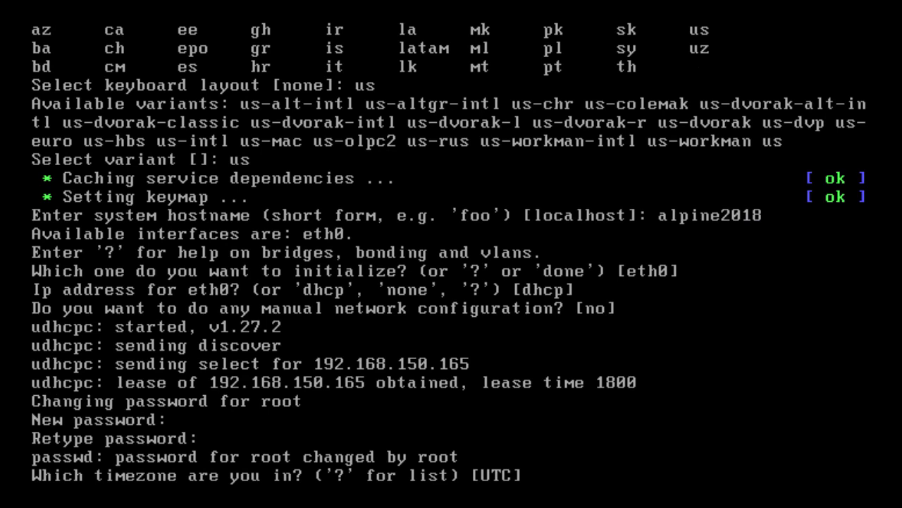
# Keep the UTC timezone and set no HTTP/FTP proxy.
pyautogui.press('Return')
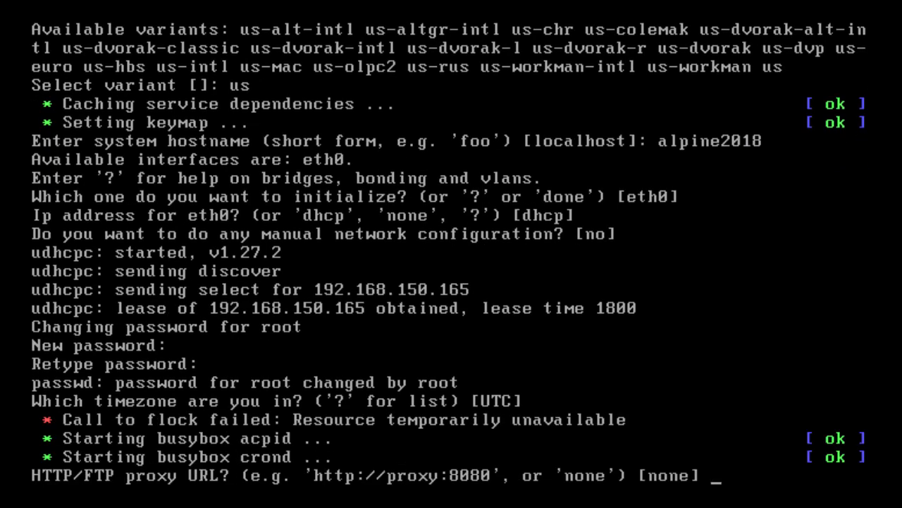
pyautogui.press('Return')
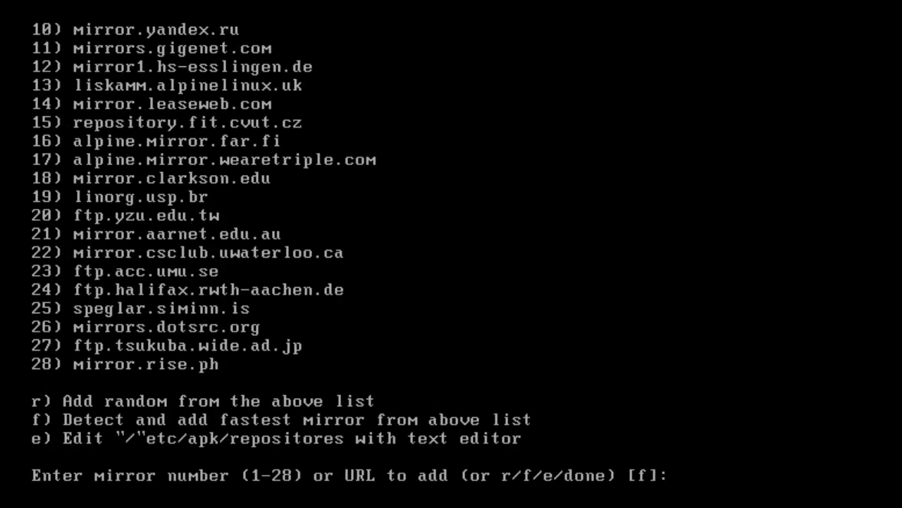
# Add mirror number 1 as the package repository mirror.
pyautogui.write('1')
pyautogui.press('Return')
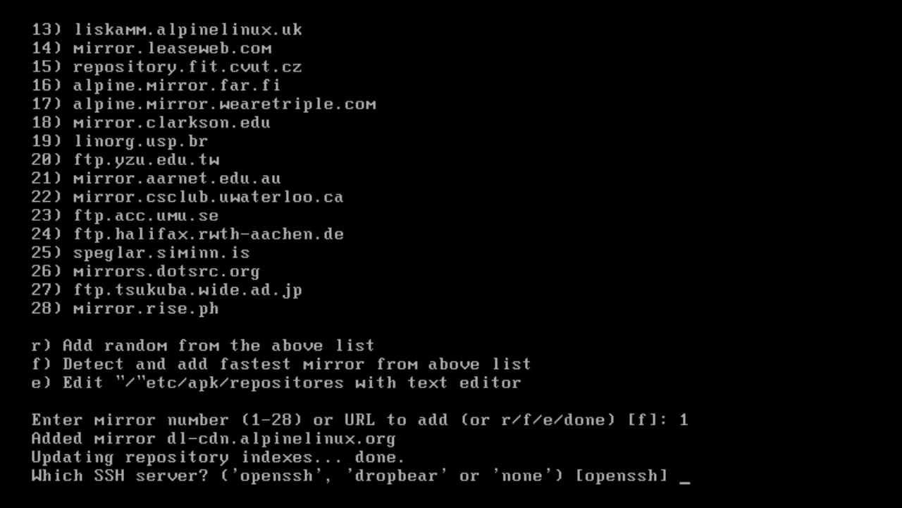
# Accept openssh as the SSH server and chrony as the NTP client.
pyautogui.press('Return')
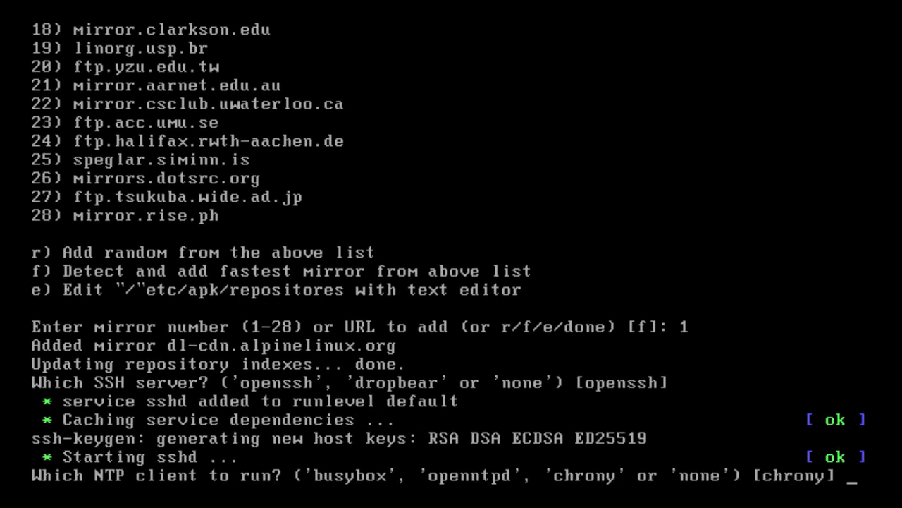
pyautogui.press('Return')
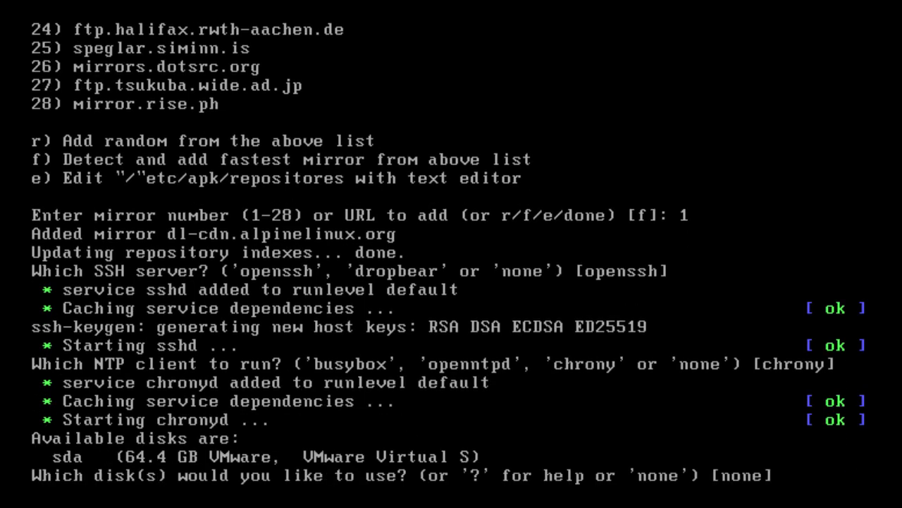
# Install the system on disk sda in sys mode, confirming the disk erase with y.
pyautogui.write('sda')
pyautogui.press('Return')
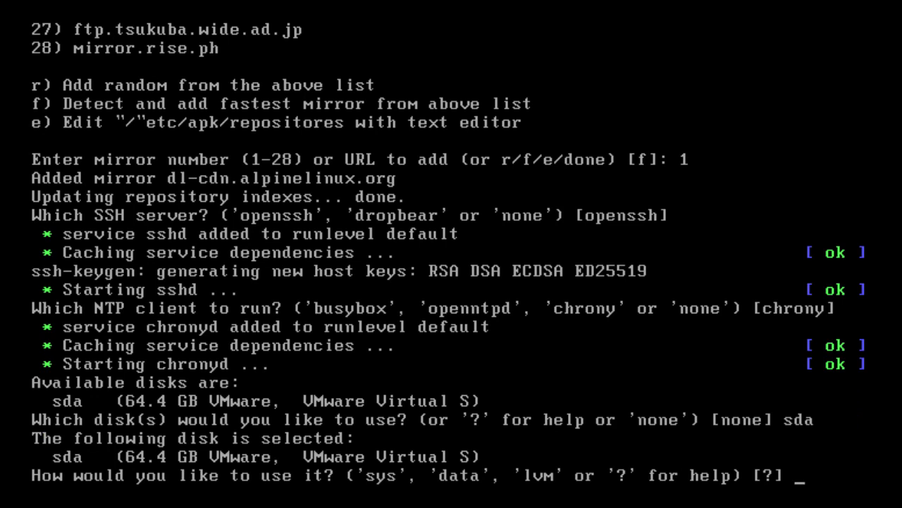
pyautogui.write('sys')
pyautogui.press('Return')
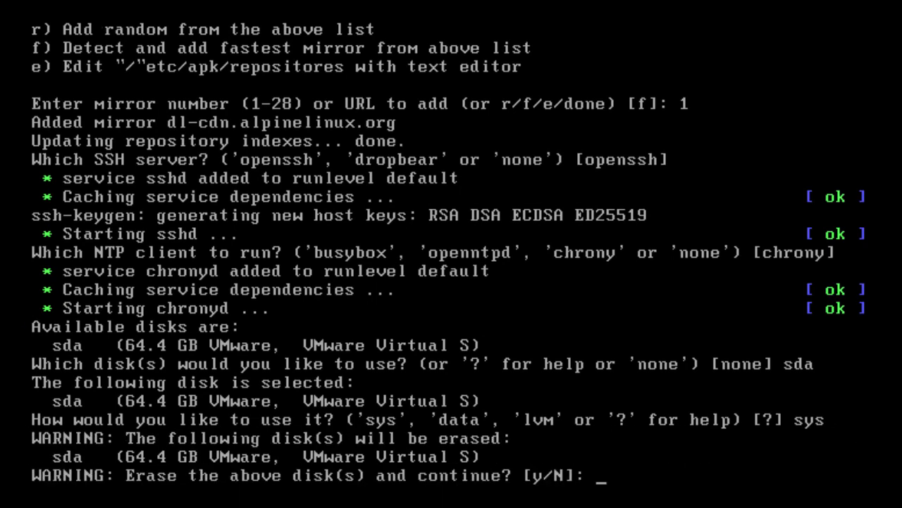
pyautogui.write('y')
pyautogui.press('Return')
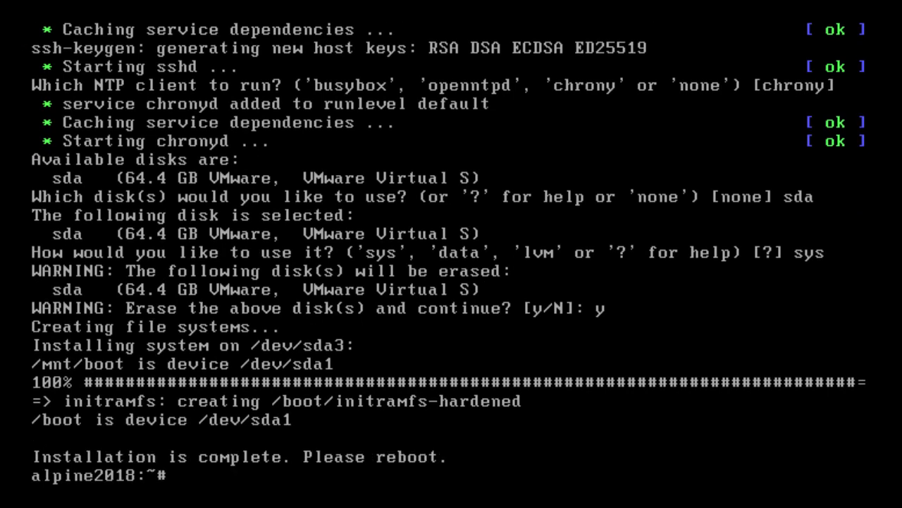
# Reboot the virtual machine with the reboot command.
pyautogui.press('Return')
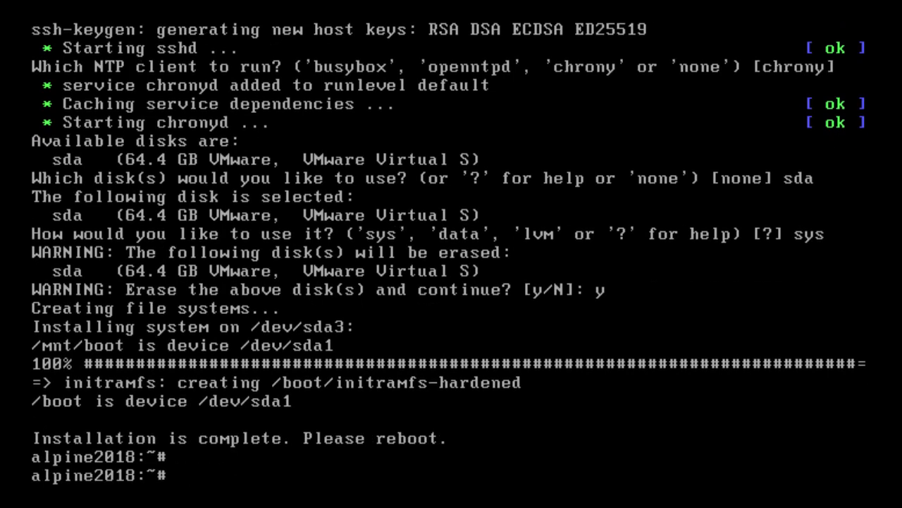
pyautogui.write('reboot')
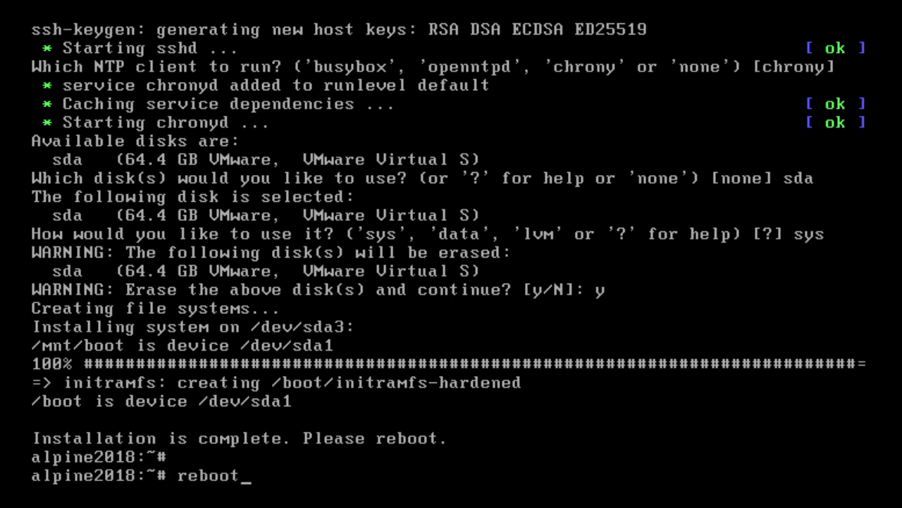
pyautogui.press('Return')
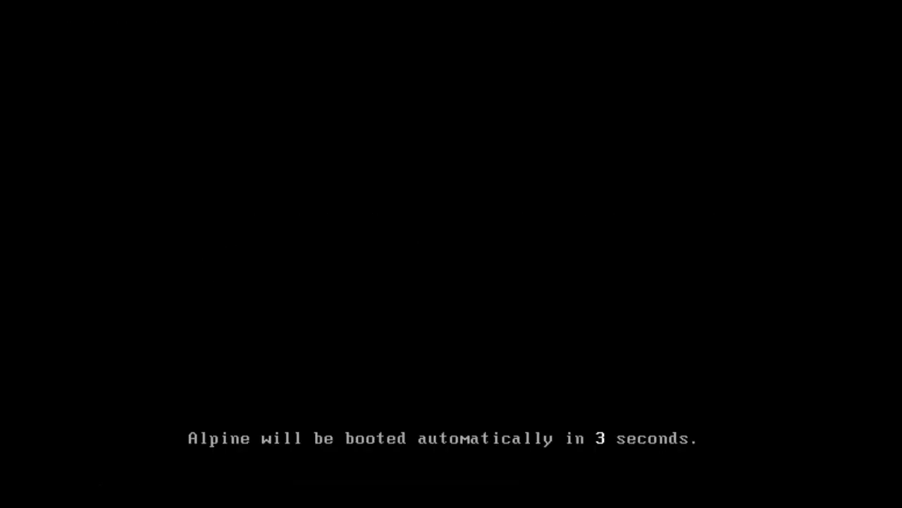
# Open the Alpine boot menu and boot the Linux hardened entry.
pyautogui.press('Escape')
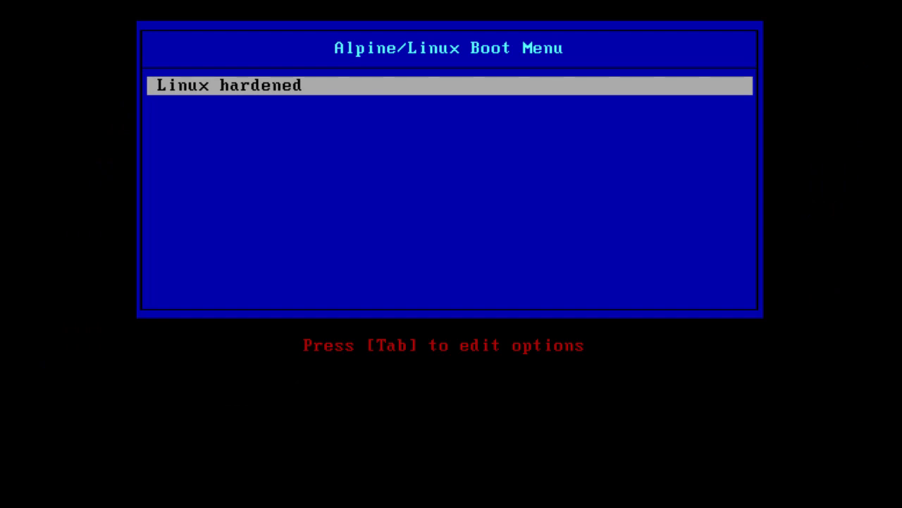
pyautogui.press('Return')
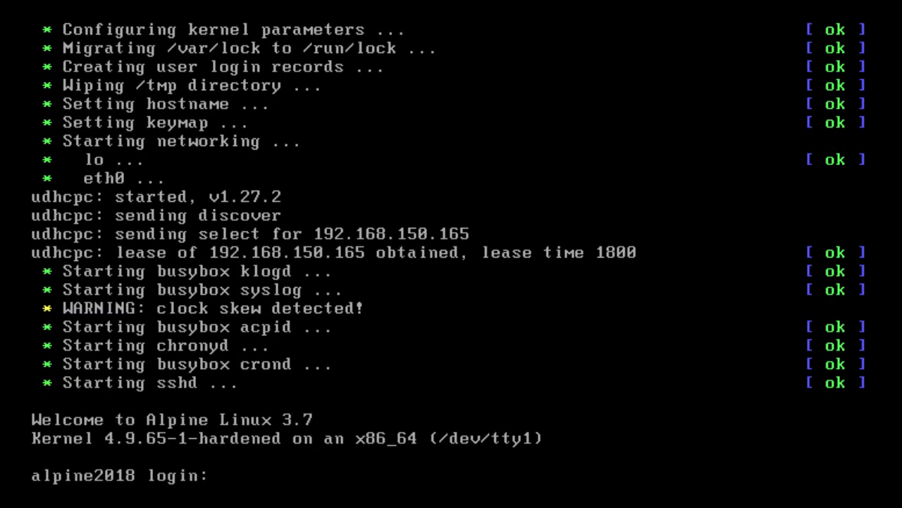
# Log in to the installed system as root with the root password.
pyautogui.write('root')
pyautogui.press('Return')
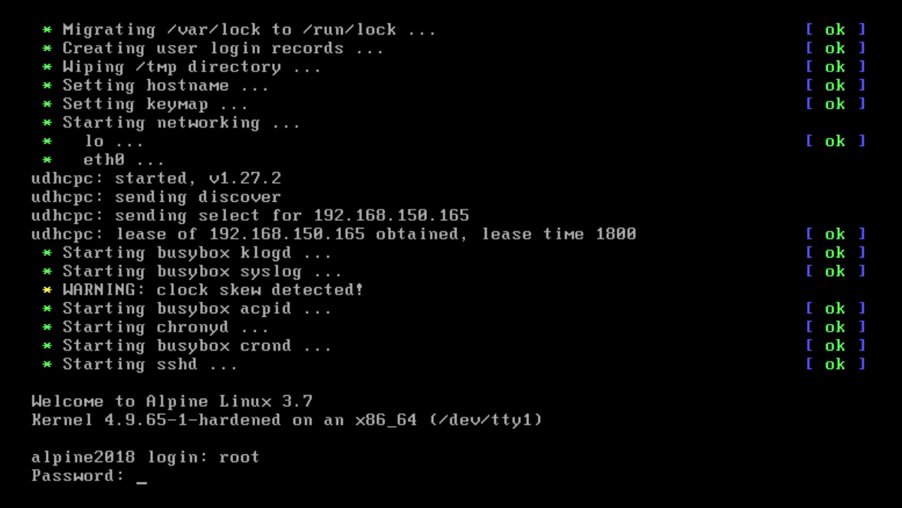
pyautogui.press('Return')
pyautogui.press('Return')
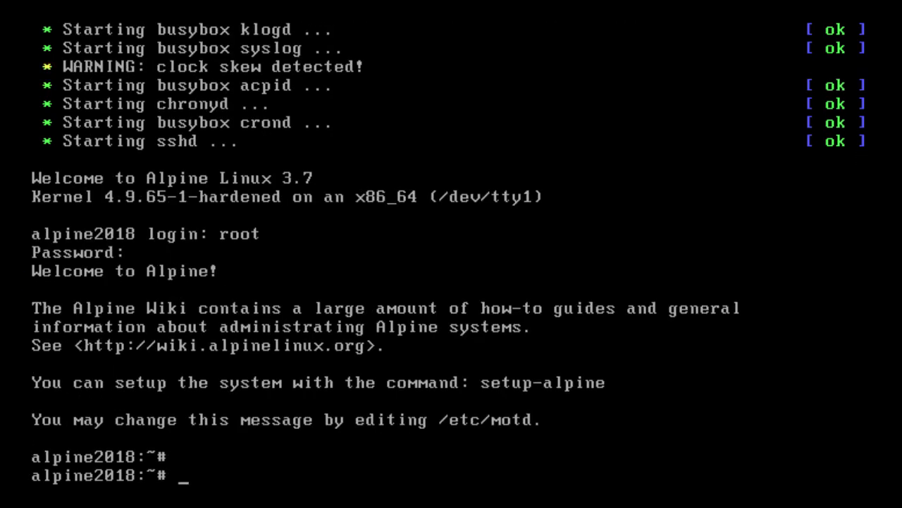
pyautogui.write('ping -c 3 w')
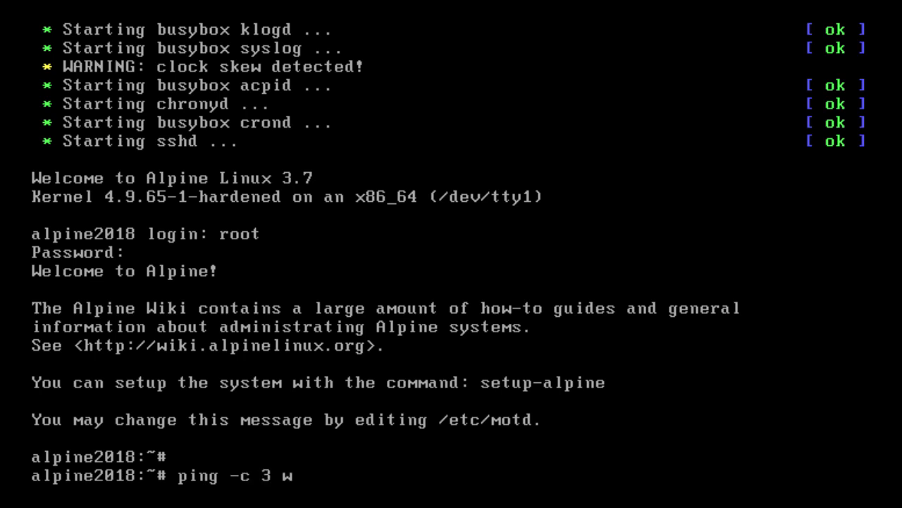
pyautogui.write('ww.google.com')
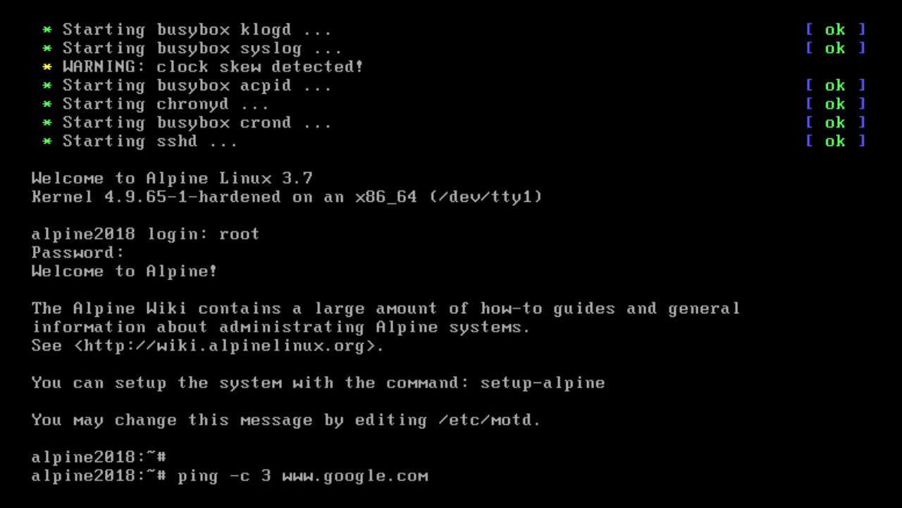
pyautogui.press('Return')
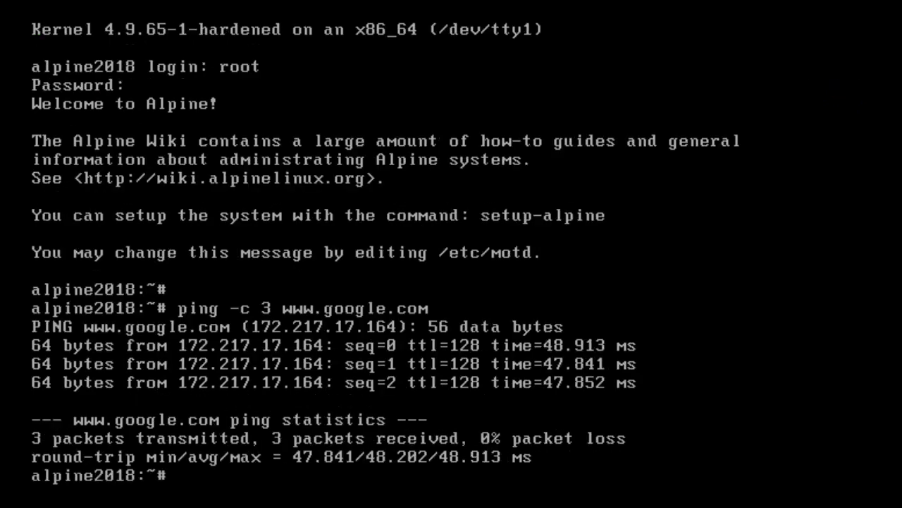
# Install the nano editor with apk add nano.
pyautogui.press('Return')
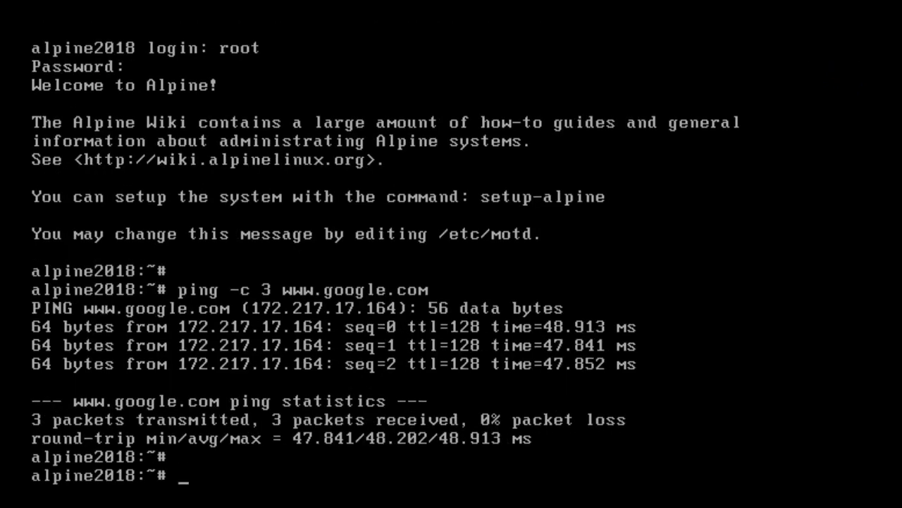
pyautogui.write('apk add nano')
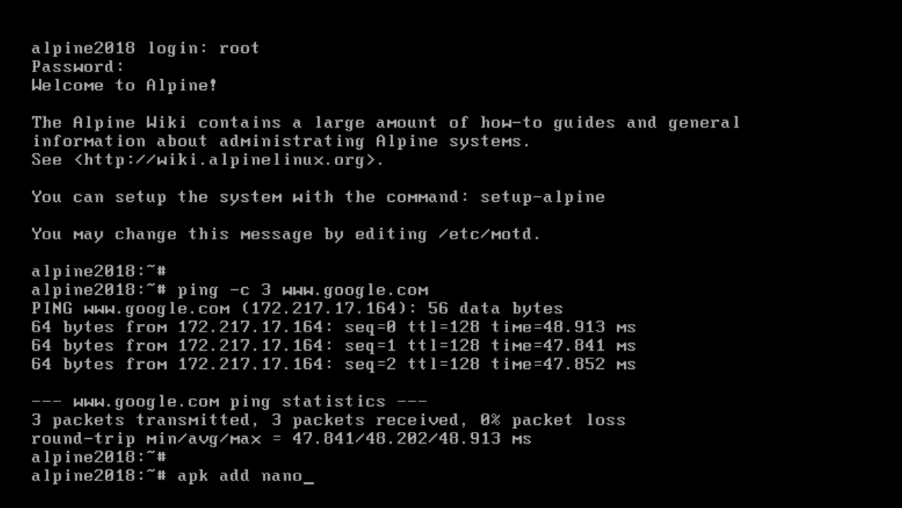
pyautogui.press('Return')
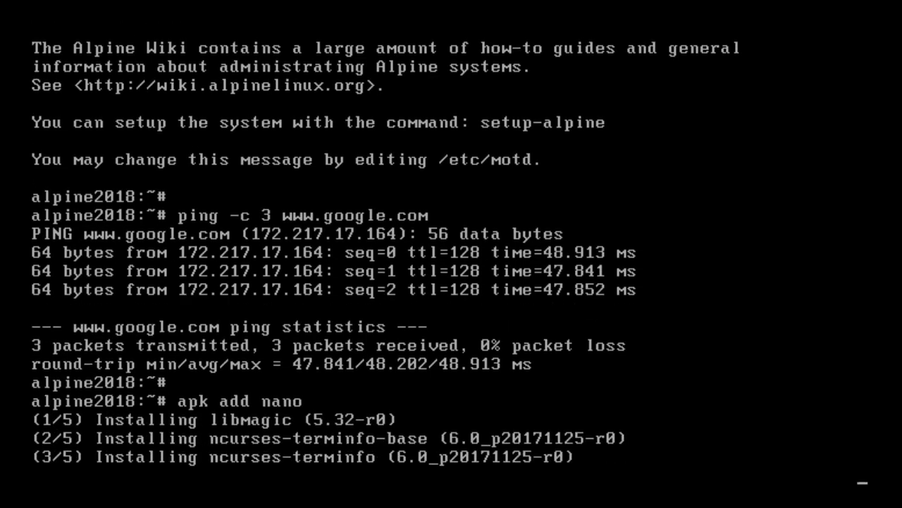
# Open /etc/apk/repositories in nano.
pyautogui.press('Return')
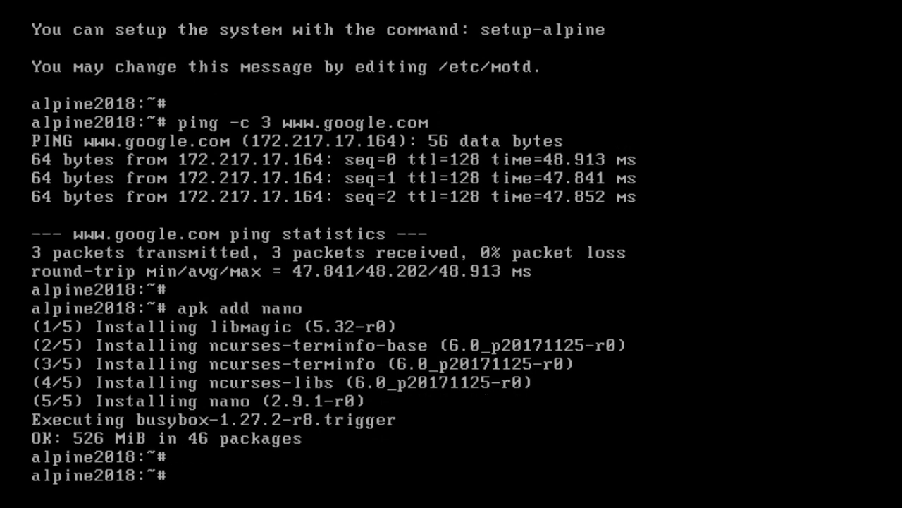
pyautogui.write('nano /etc/')
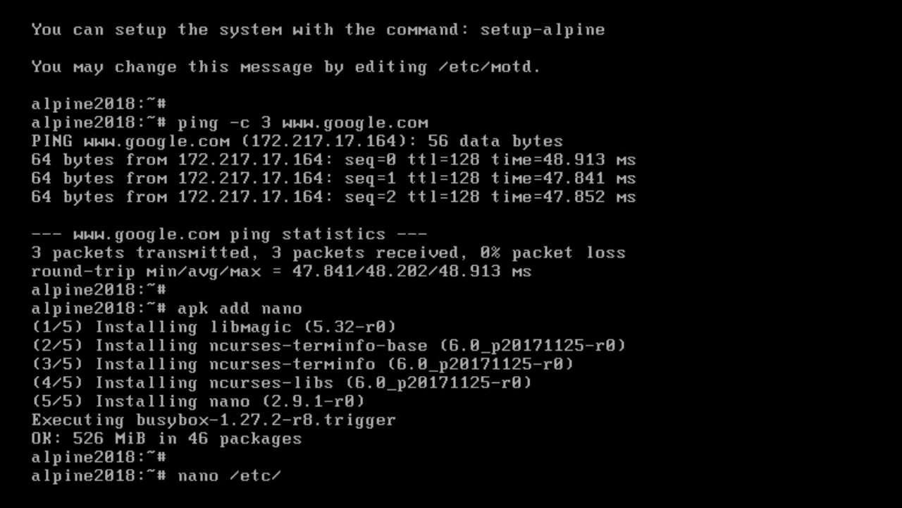
pyautogui.write('apk/repositories')
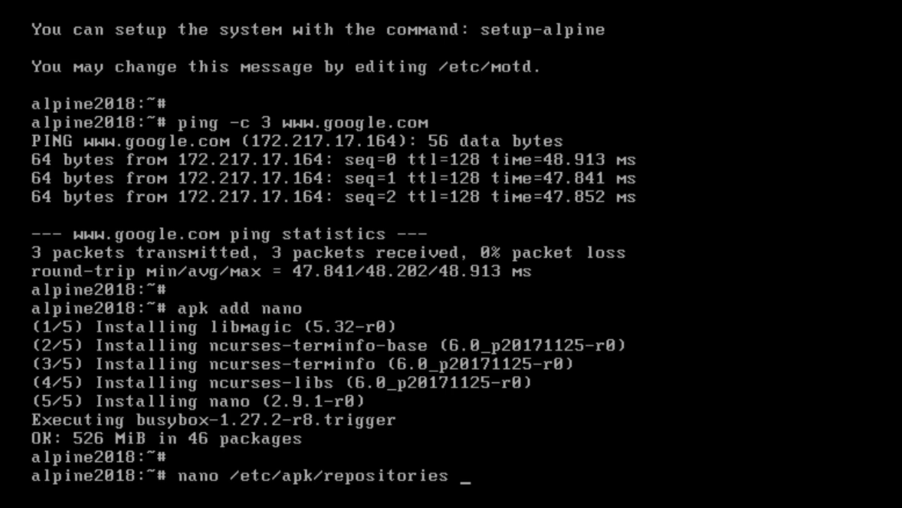
pyautogui.press('Return')
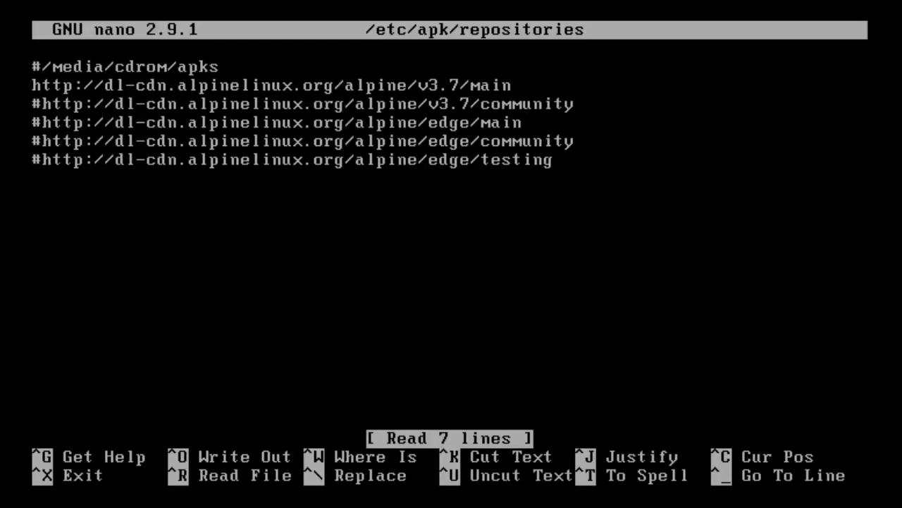
# Uncomment the v3.7 community repository line and save the file, exiting nano.
pyautogui.press('Down')
pyautogui.press('Delete')
pyautogui.press('Down')
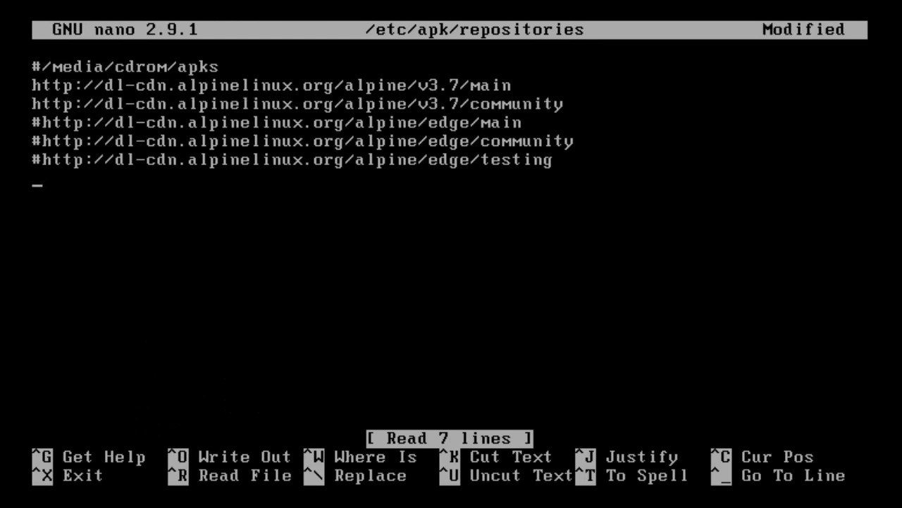
pyautogui.hotkey('ctrl', 'x')
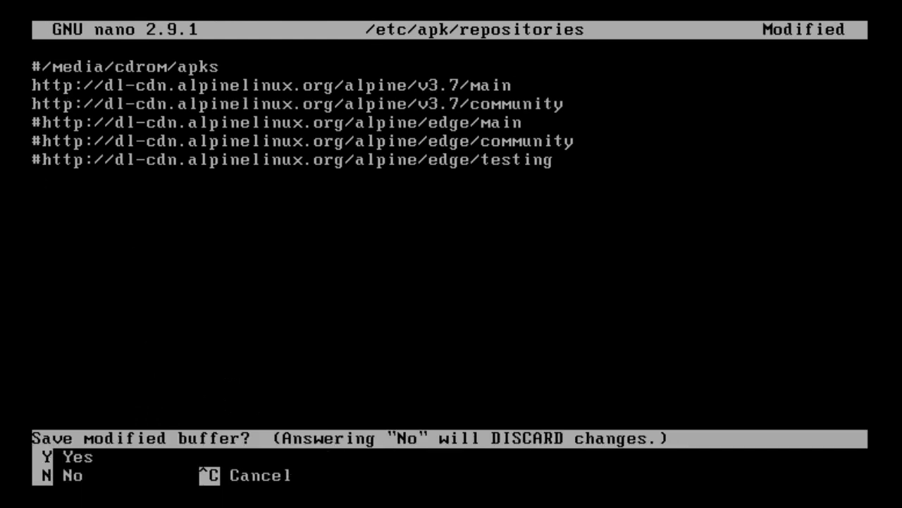
pyautogui.press('y')
pyautogui.press('Return')
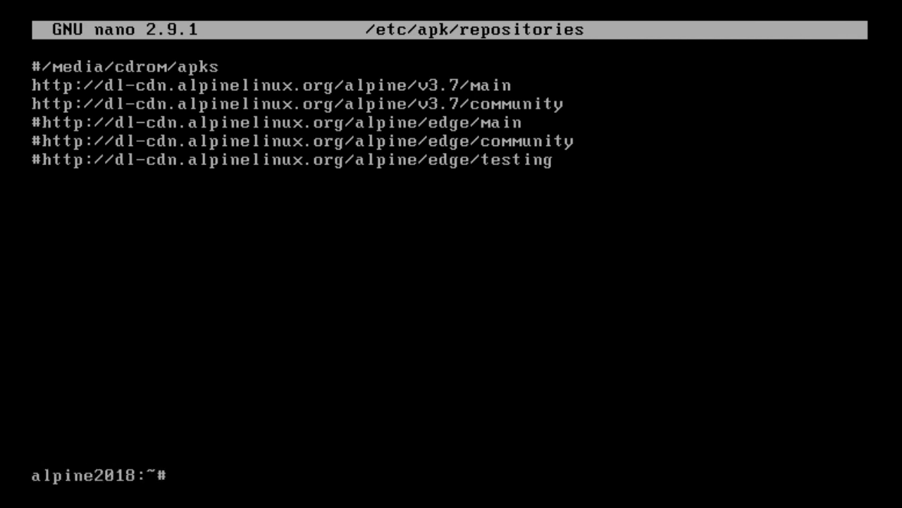
# Refresh the package index with apk update.
pyautogui.press('Return')
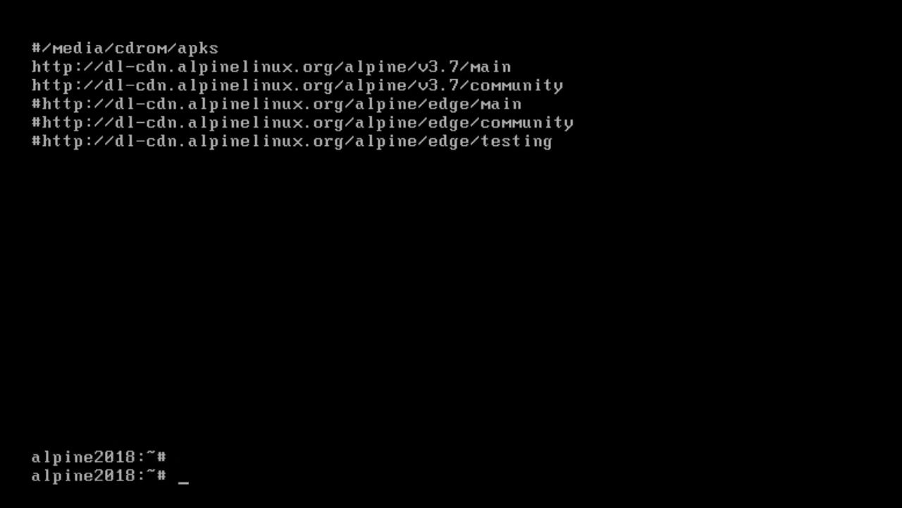
pyautogui.write('apk update')
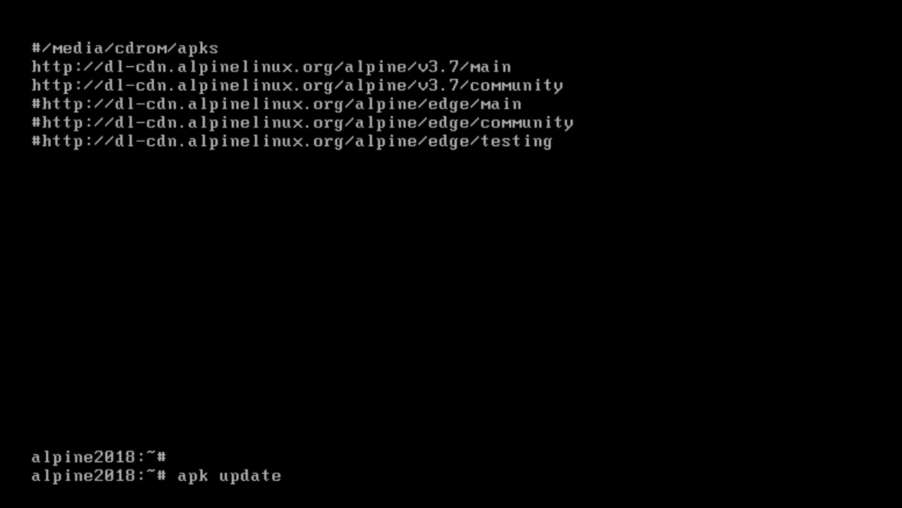
pyautogui.press('Return')
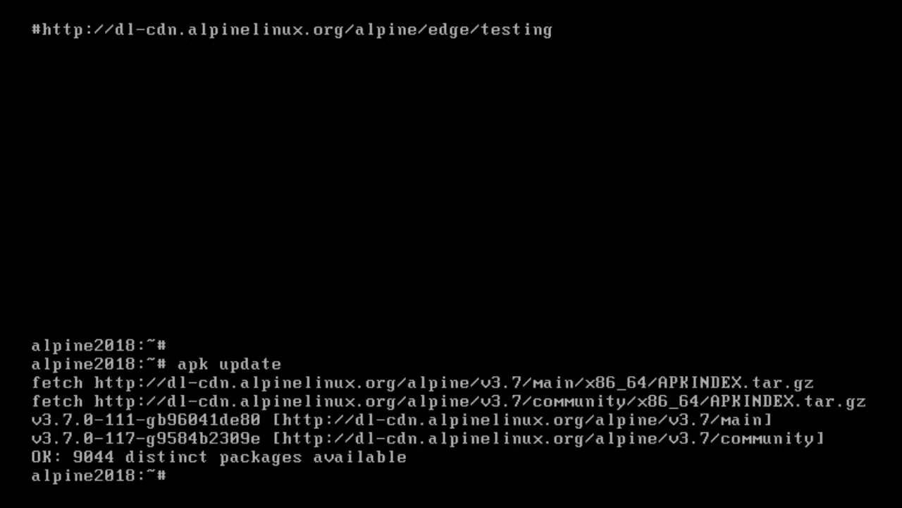
# Install the base X.org graphical system by running setup-xorg-base.
pyautogui.press('Return')
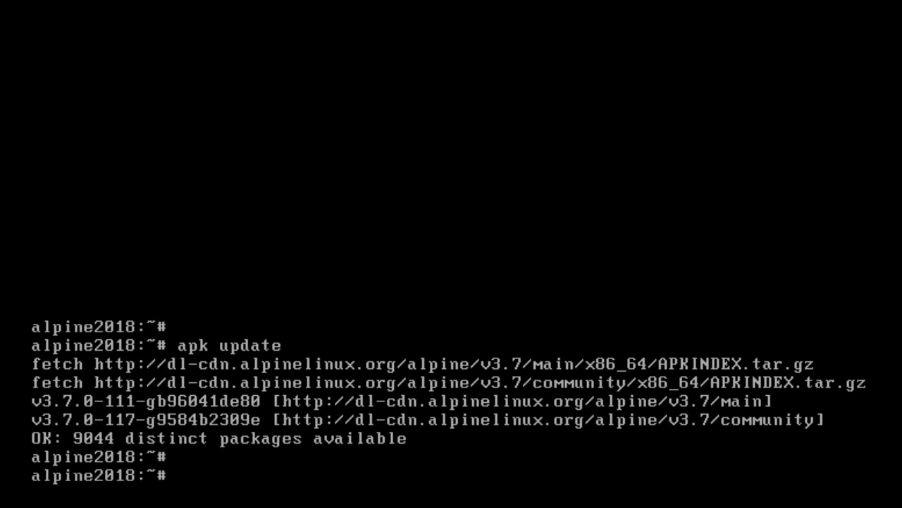
pyautogui.write('setup-xorg-base')
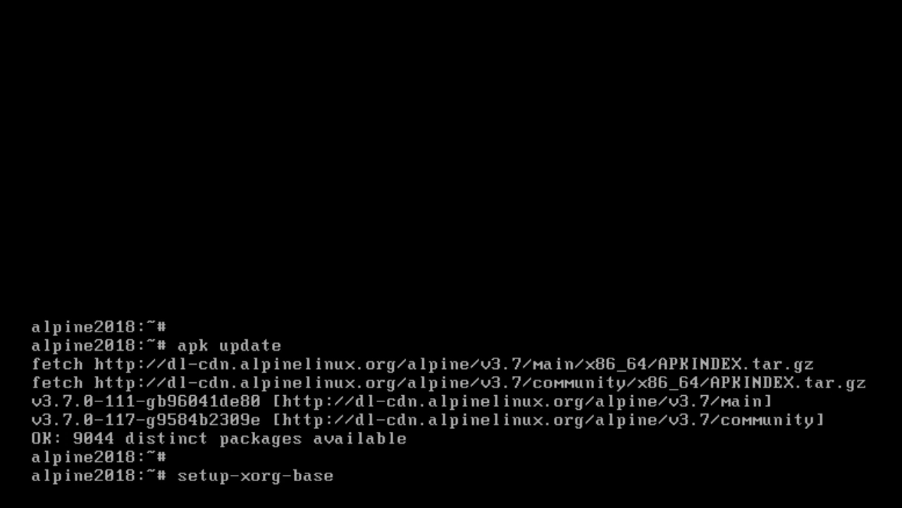
pyautogui.press('Return')
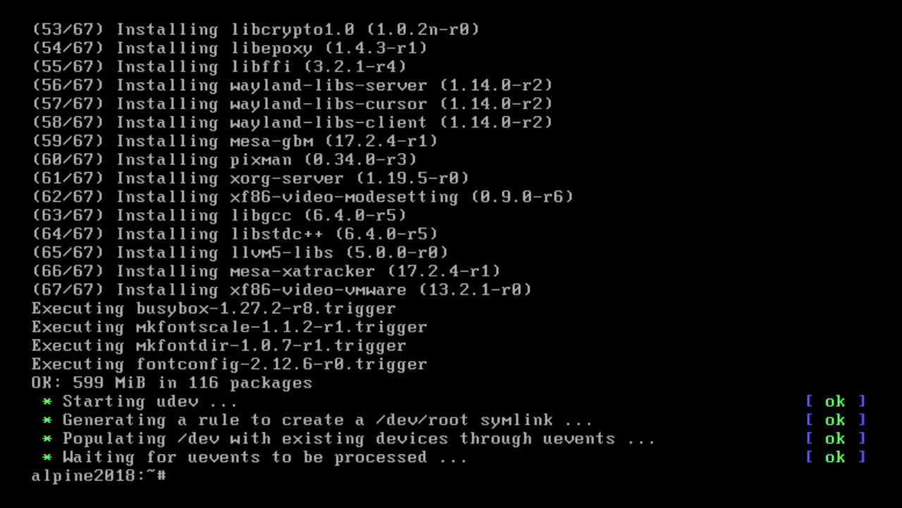
# Install the alpine-desktop package with apk add alpine-desktop.
pyautogui.press('Return')
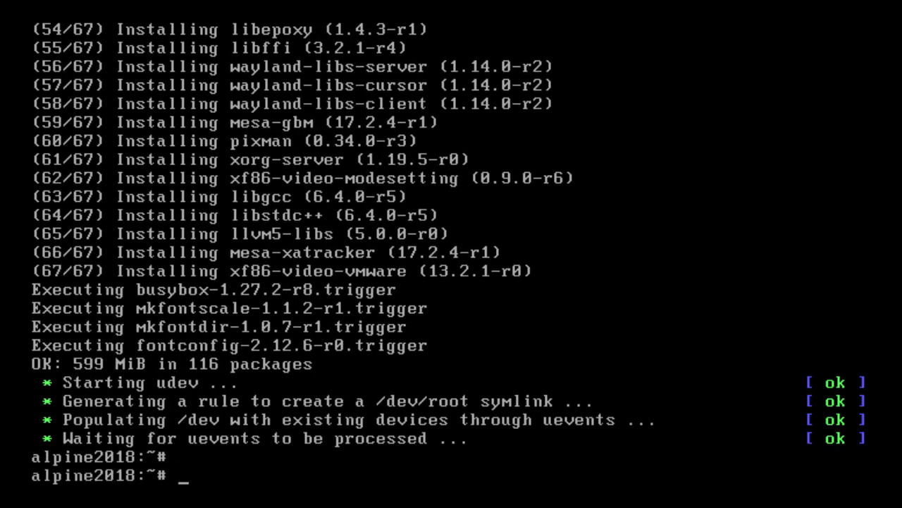
pyautogui.write('apk add a')
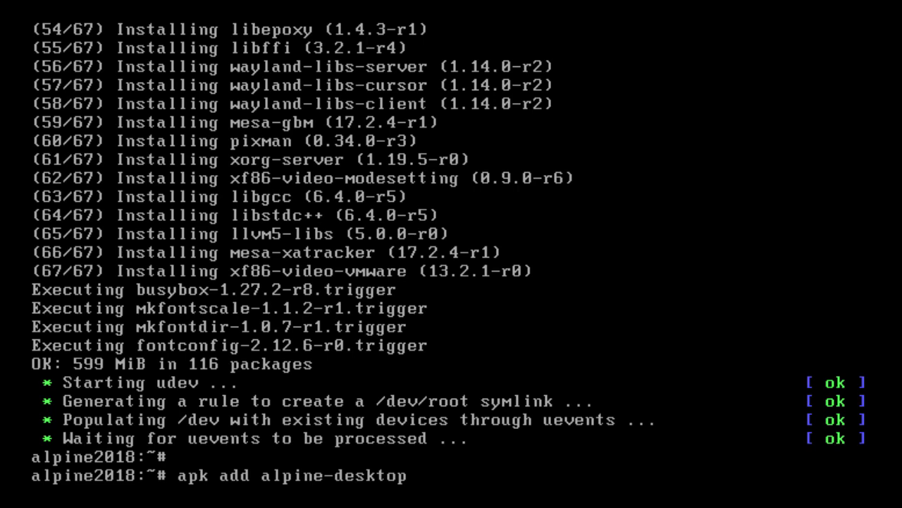
pyautogui.write('lpine-desktop')
pyautogui.press('Return')
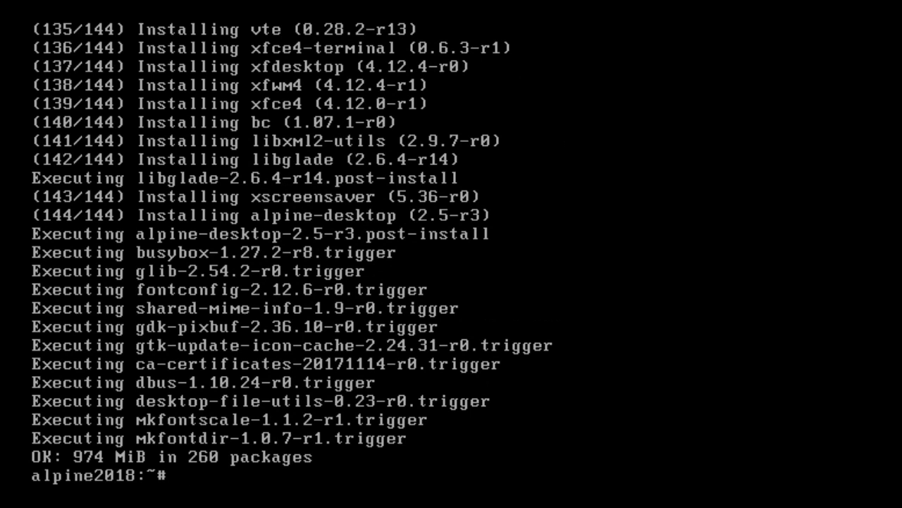
# Install the XFCE desktop with apk add xfce4.
pyautogui.press('Return')
pyautogui.write('a')
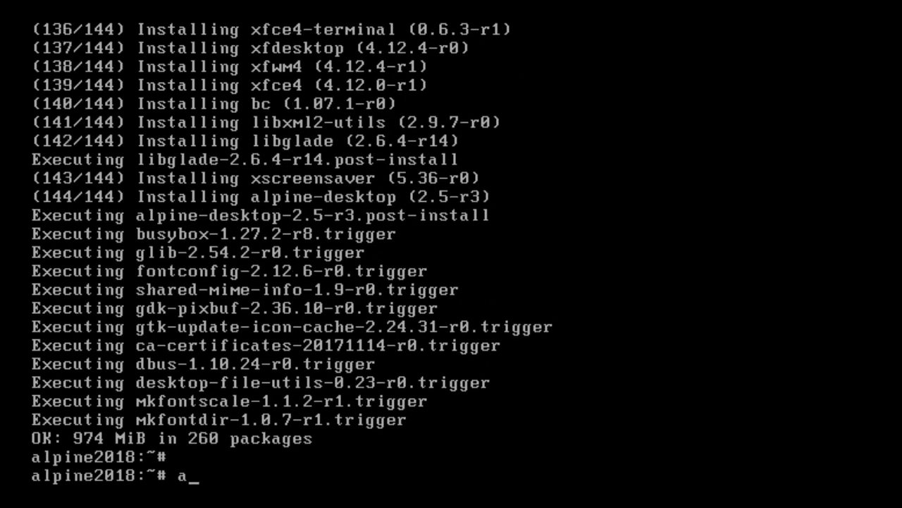
pyautogui.write('pk add xfce4')
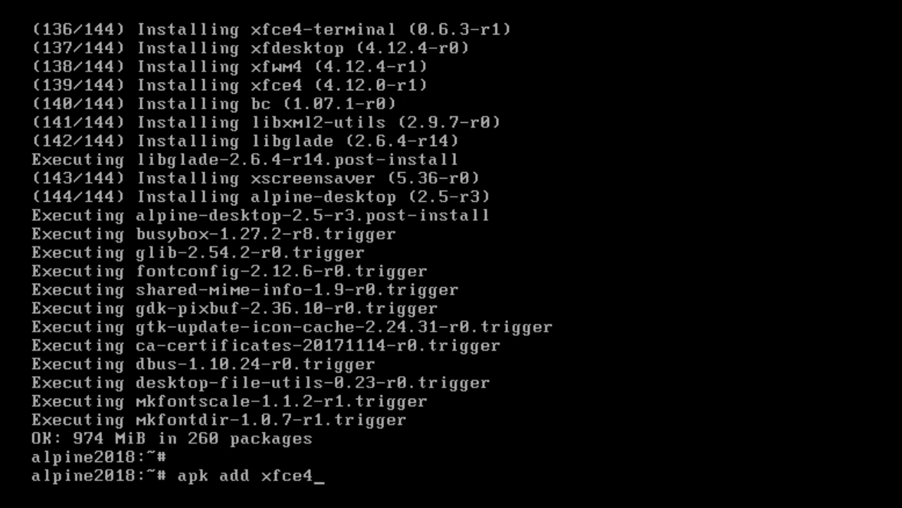
pyautogui.press('Return')
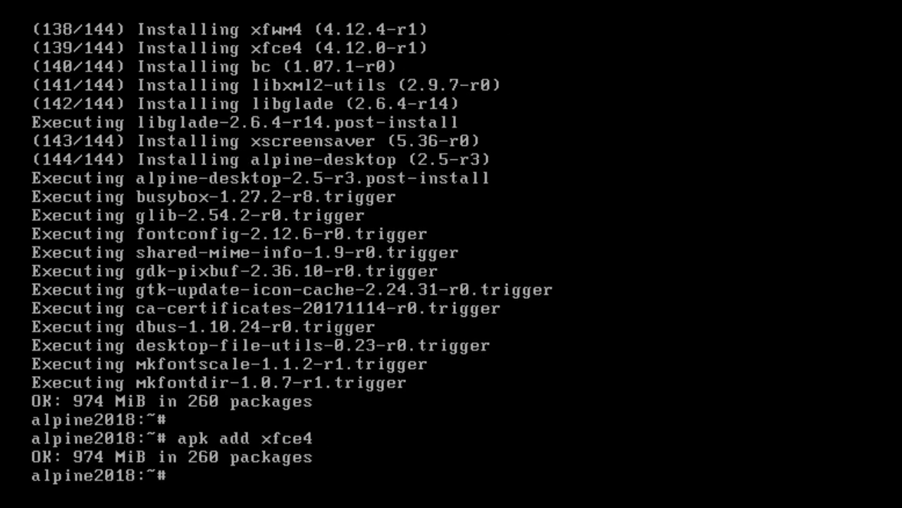
# Install the thunar-volman volume manager with apk add thunar-volman.
pyautogui.press('Return')
pyautogui.write('apk')
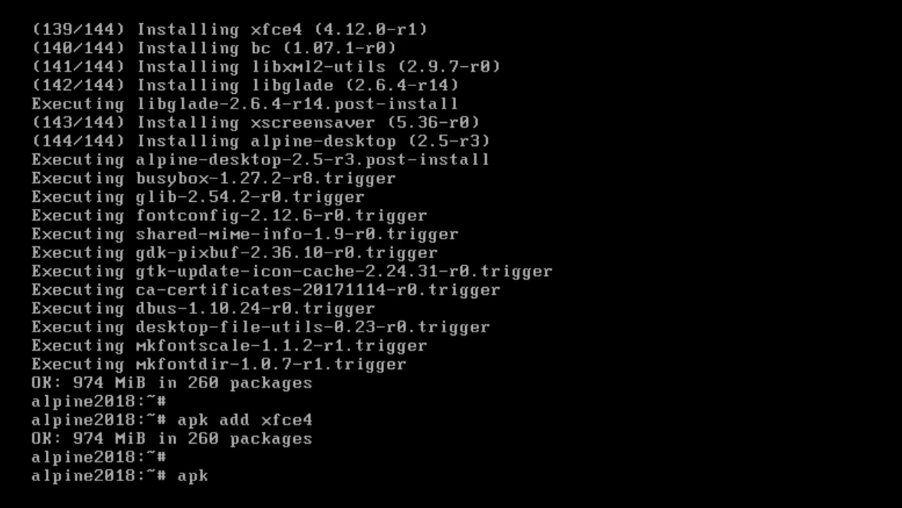
pyautogui.write(' add thunar')
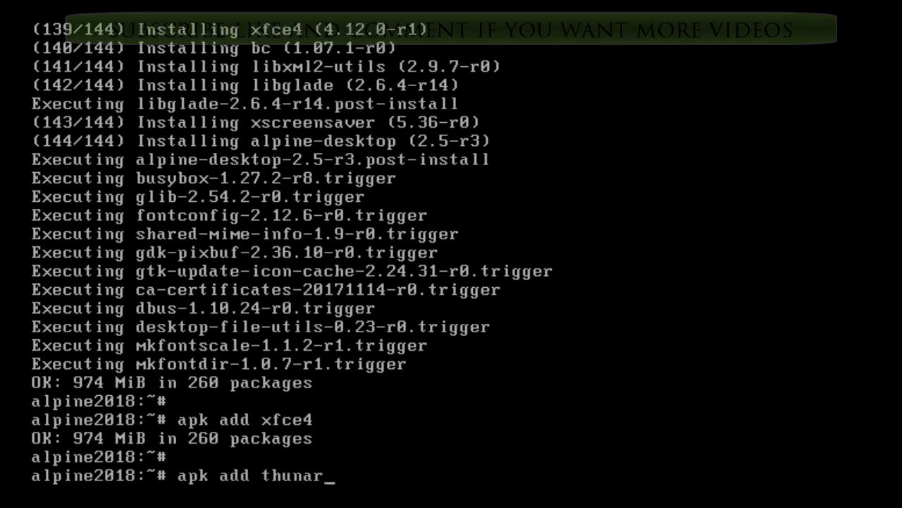
pyautogui.write('-volman')
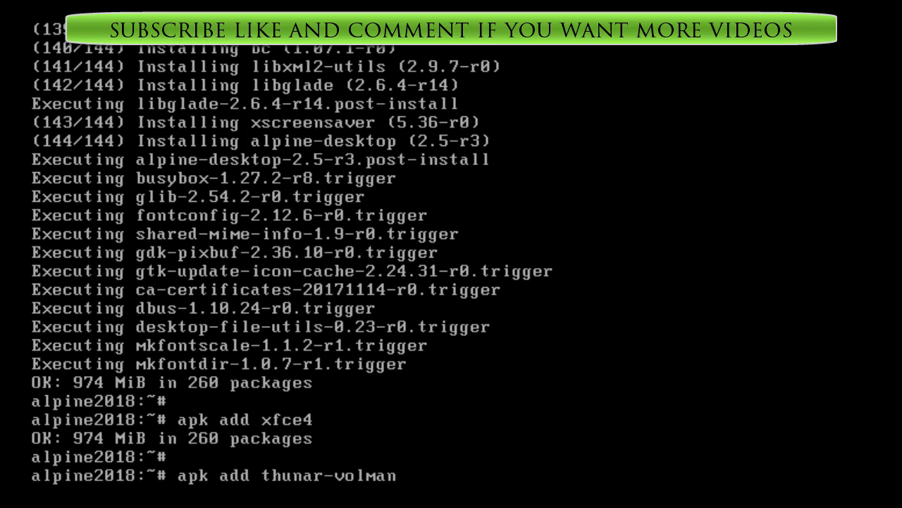
pyautogui.press('Return')
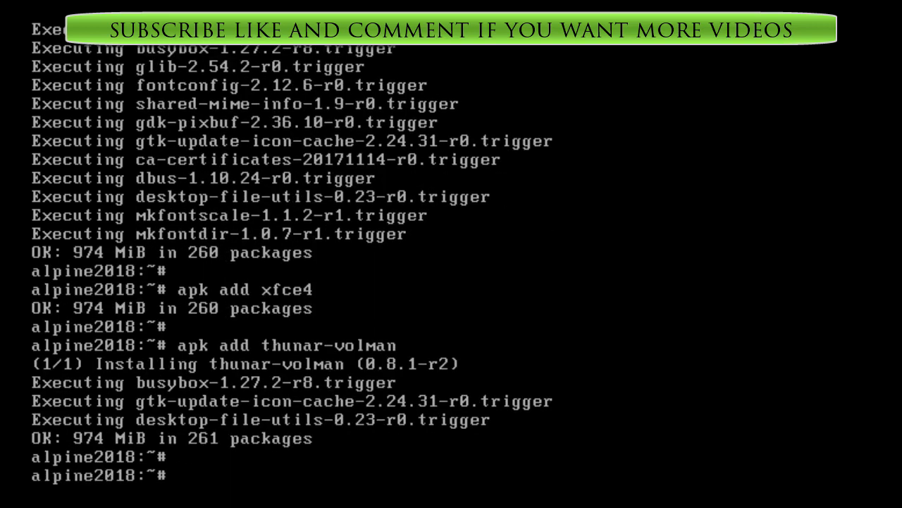
# Install the Faenza icons with apk add faenza-icon-theme.
pyautogui.write('apk add faenz')
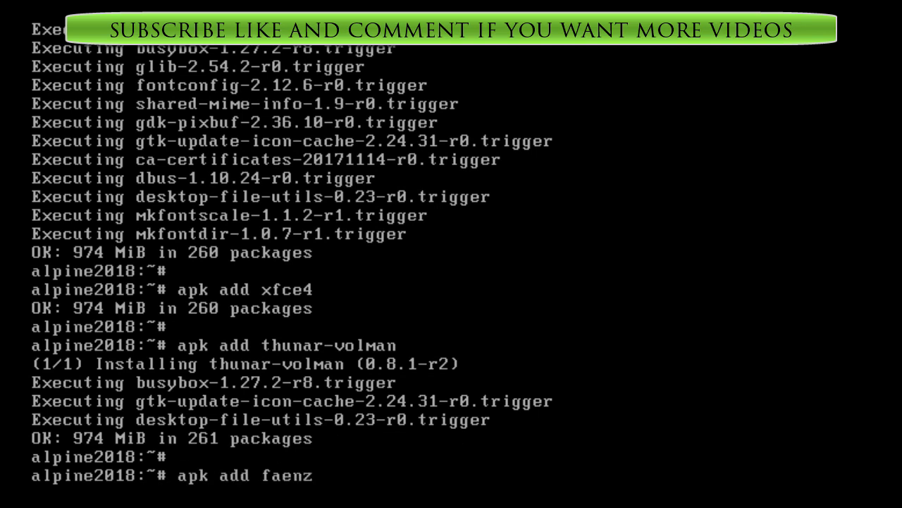
pyautogui.write('a-icon-theme')
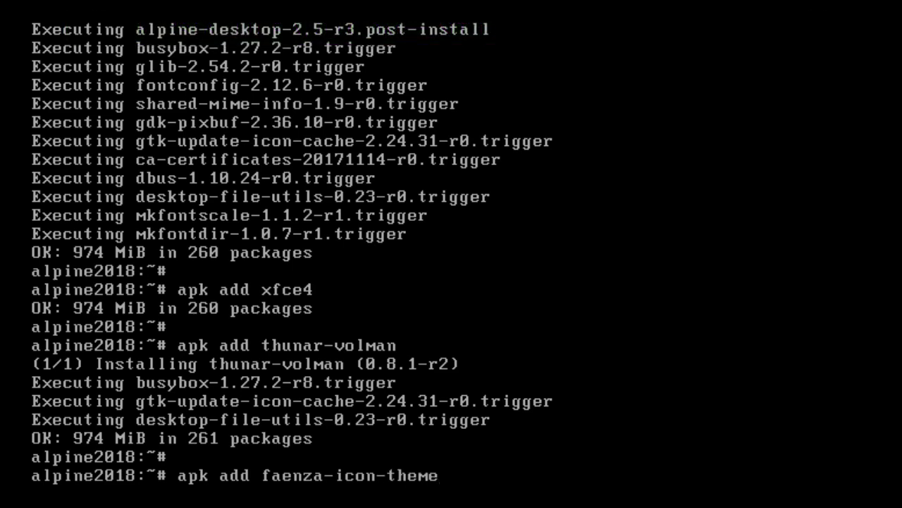
pyautogui.press('Return')
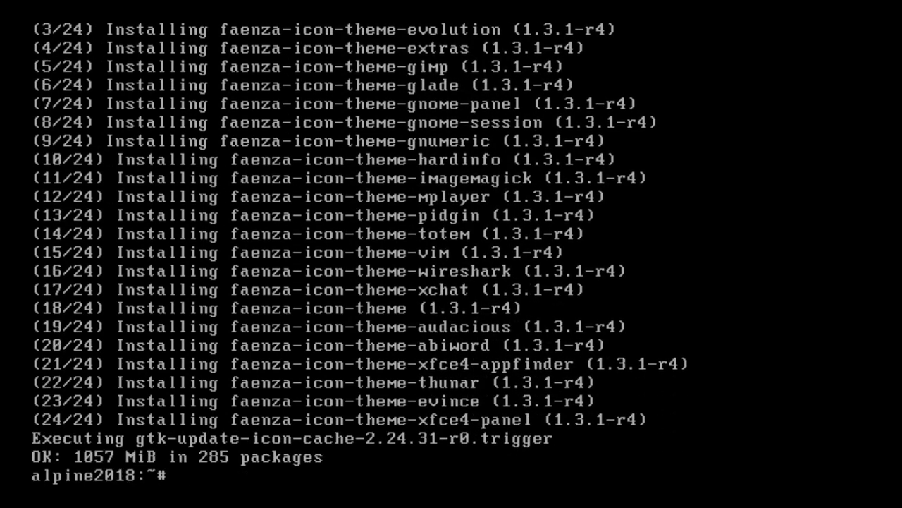
# Install the leafpad text editor with apk add leafpad.
pyautogui.press('Return')
pyautogui.write('a')
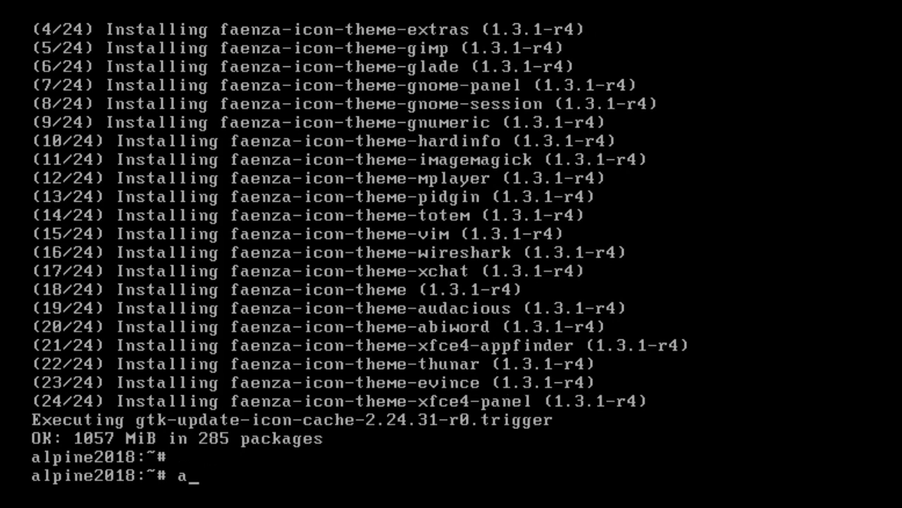
pyautogui.write('pk add l')
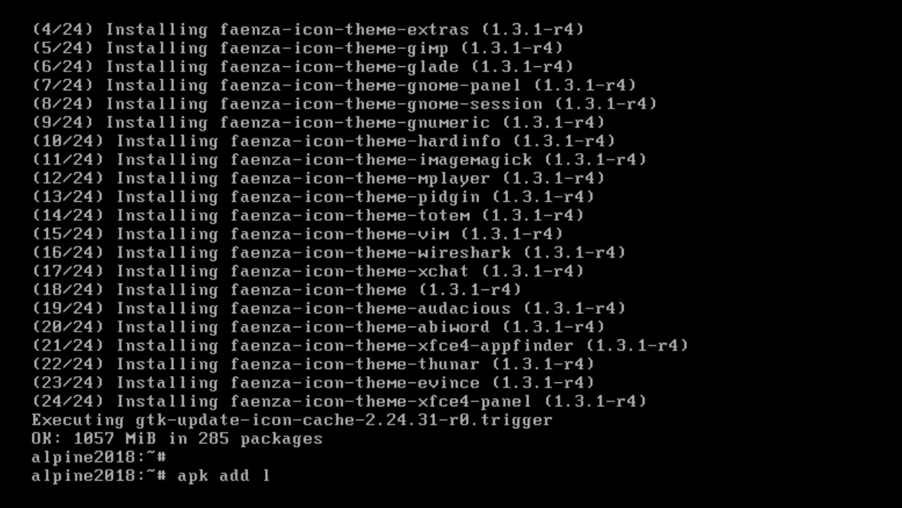
pyautogui.write('eafpad')
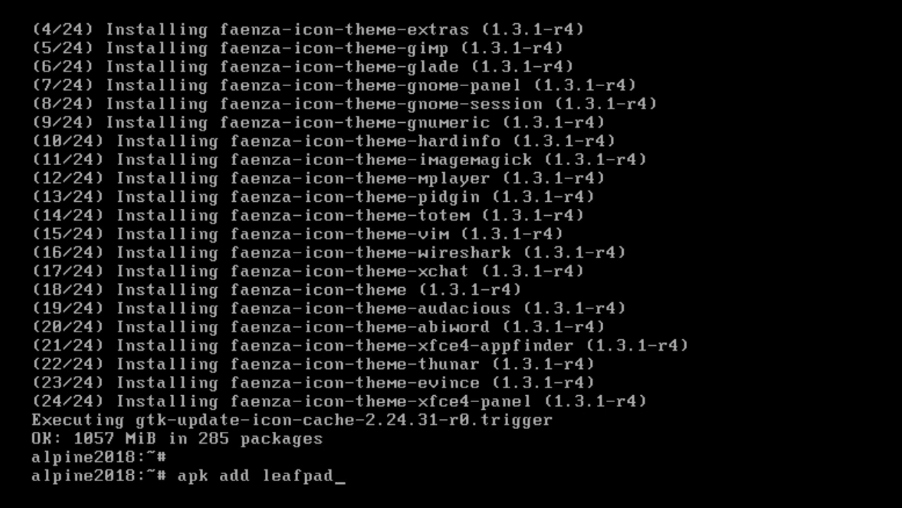
pyautogui.press('Return')
pyautogui.press('Return')
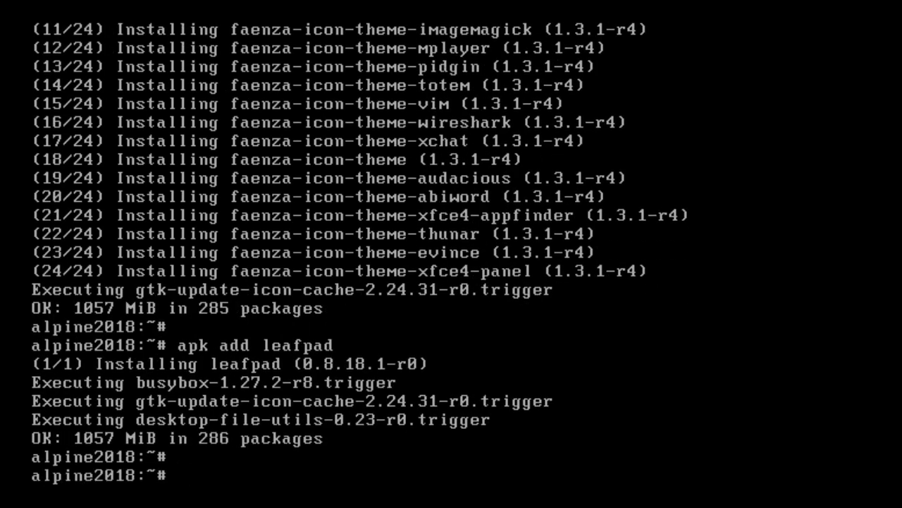
# Install the LibreOffice suite with apk add libreoffice.
pyautogui.write('apk ad')
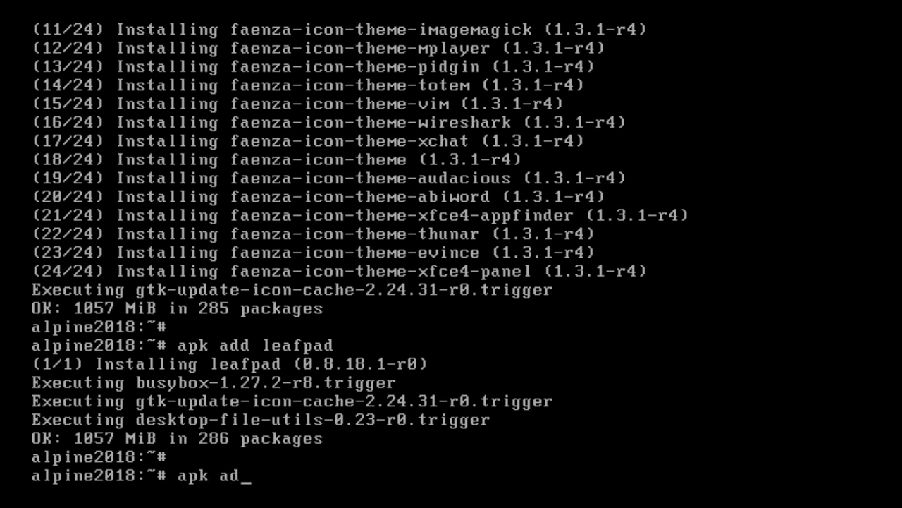
pyautogui.write('d libreoffice')
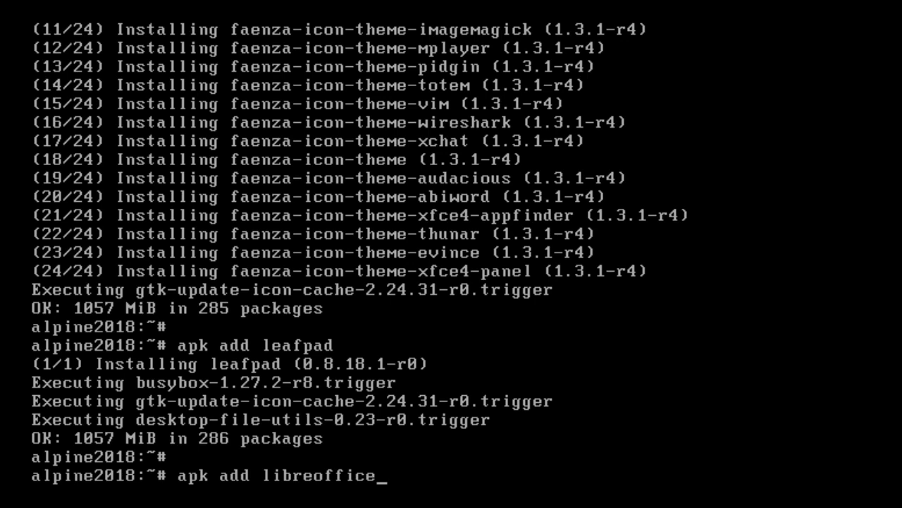
pyautogui.press('Return')
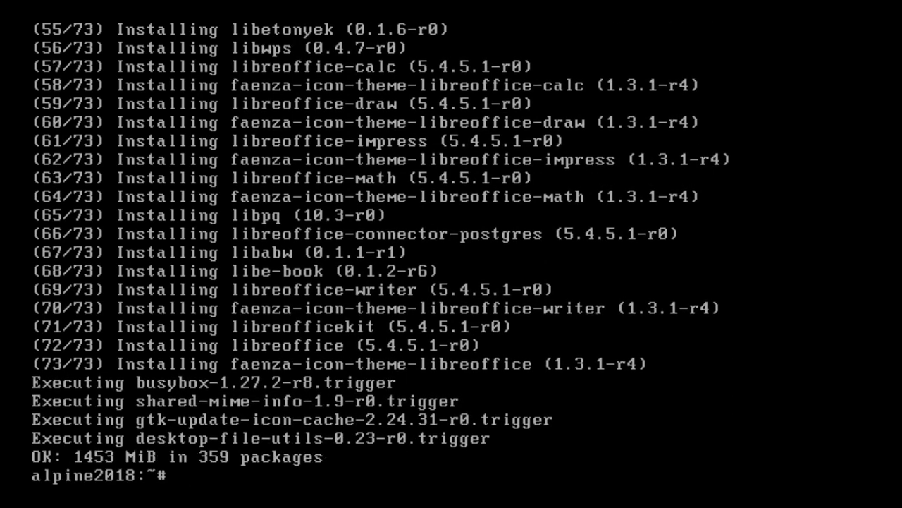
# Install the SLiM login manager with apk add slim.
pyautogui.press('Return')
pyautogui.write('apk ')
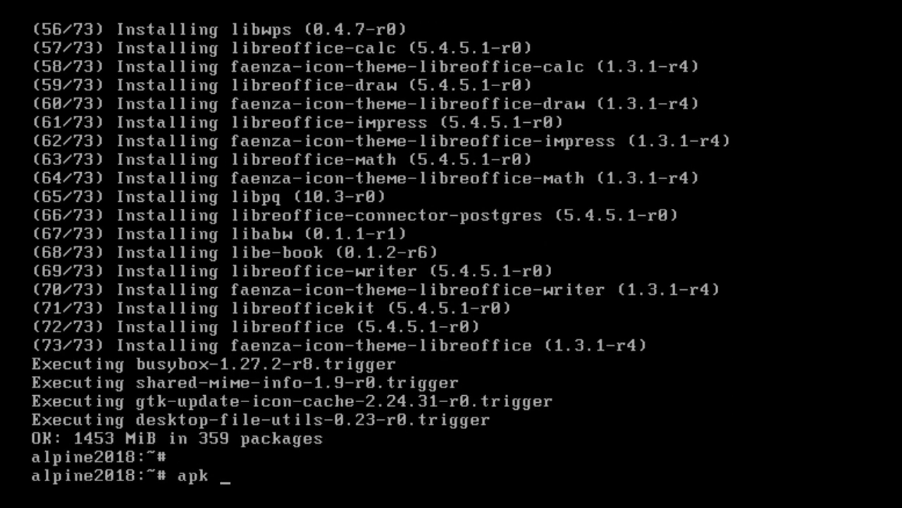
pyautogui.write('add slim')
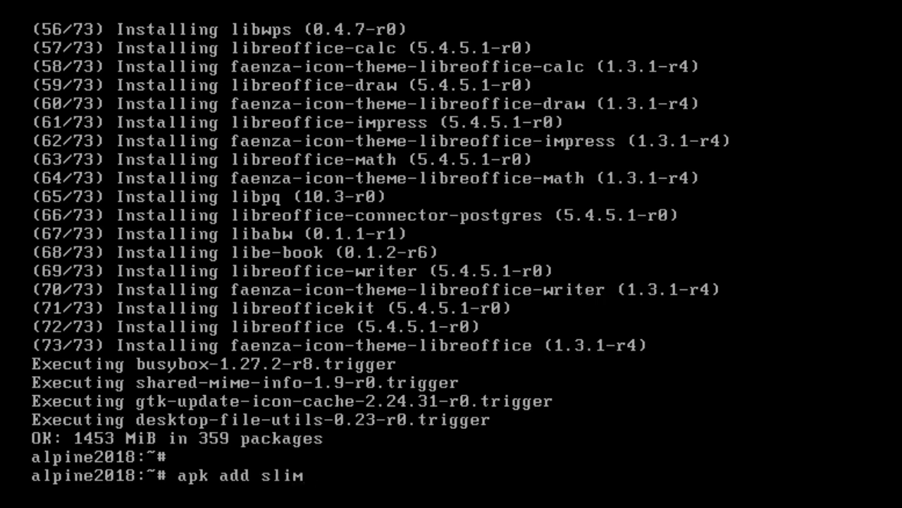
pyautogui.press('Return')
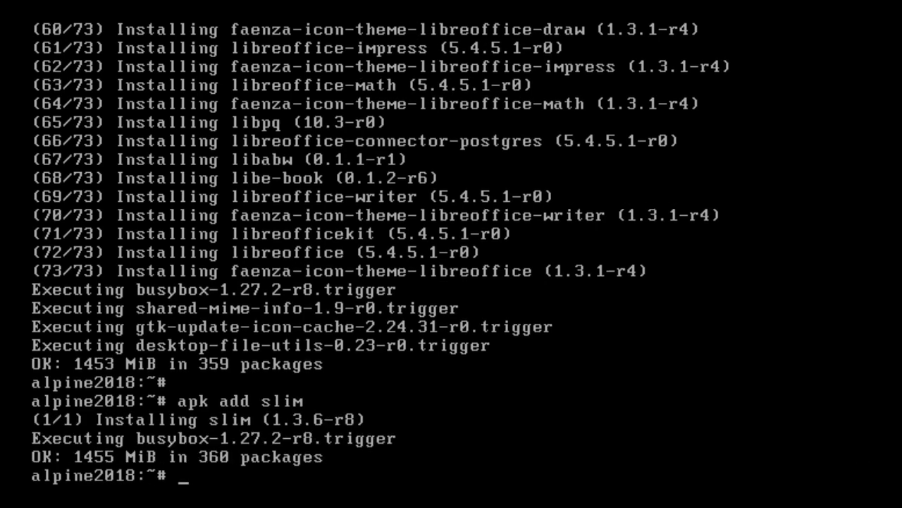
# Start the D-Bus service with rc-service dbus start.
pyautogui.press('Return')
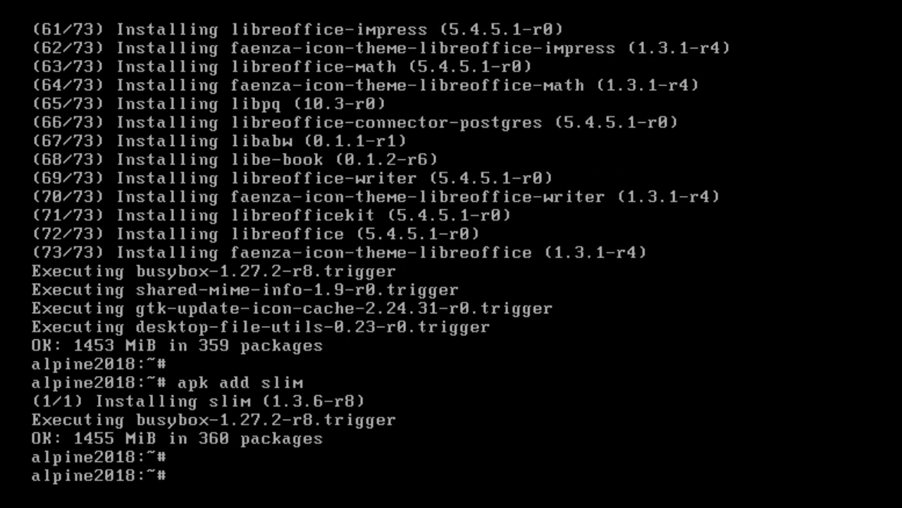
pyautogui.write('rc-service')
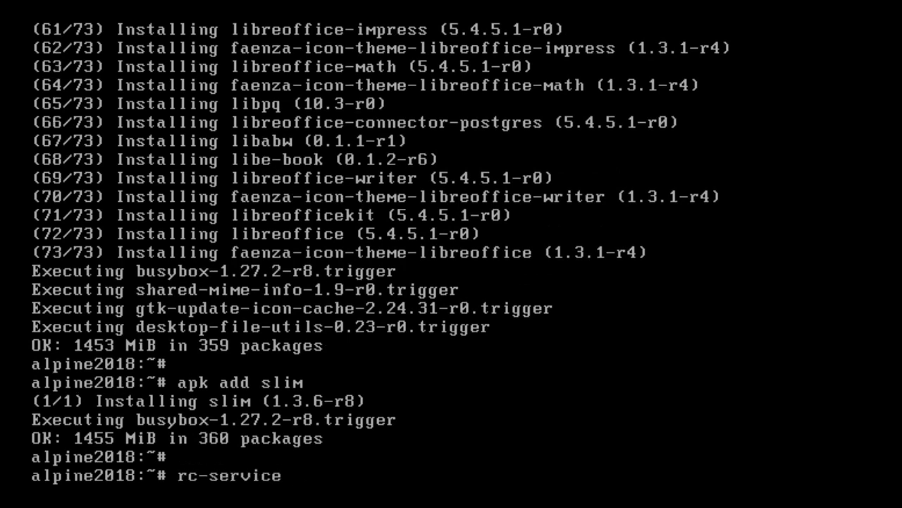
pyautogui.write(' dbus start')
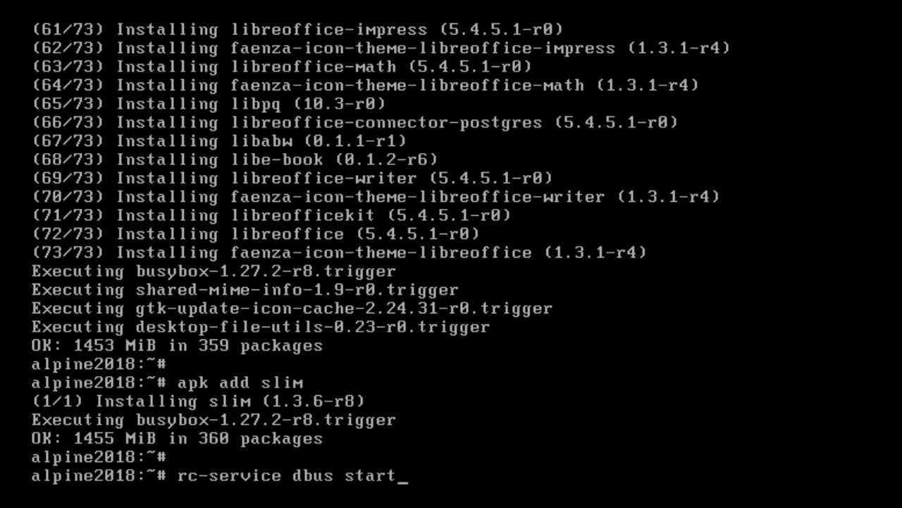
pyautogui.press('Return')
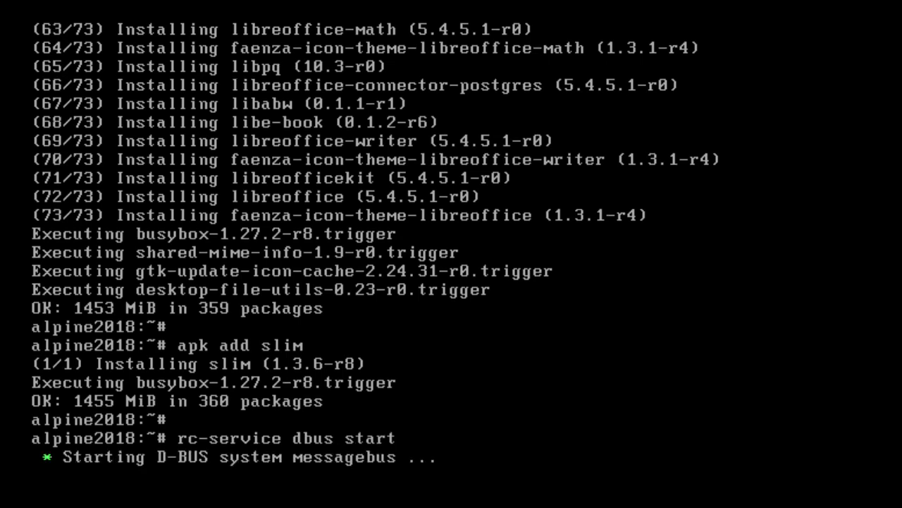
# Add the D-Bus service to the default runlevel with rc-update add dbus.
pyautogui.press('Return')
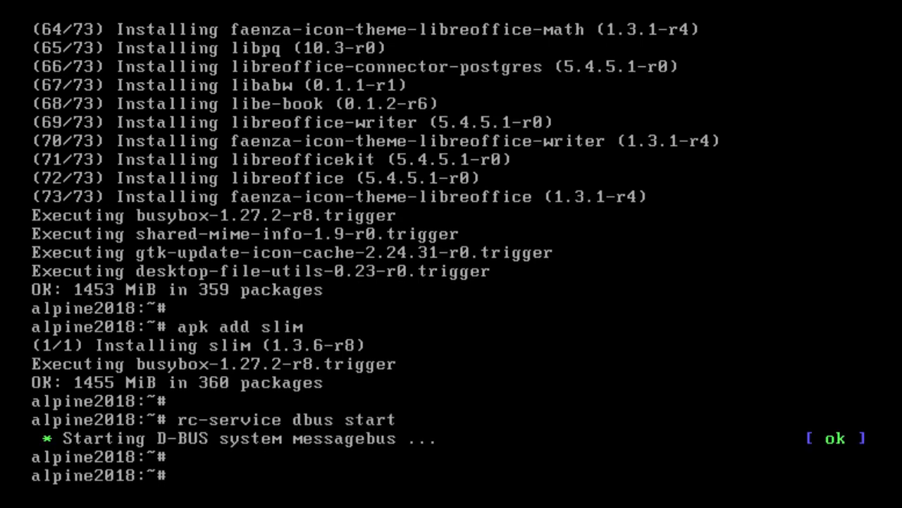
pyautogui.write('rc-update')
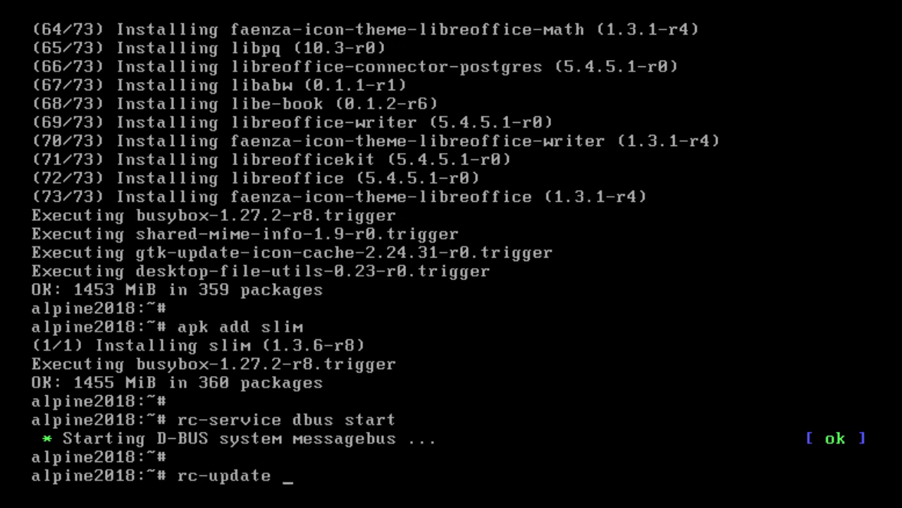
pyautogui.write(' add dbus')
pyautogui.press('Return')
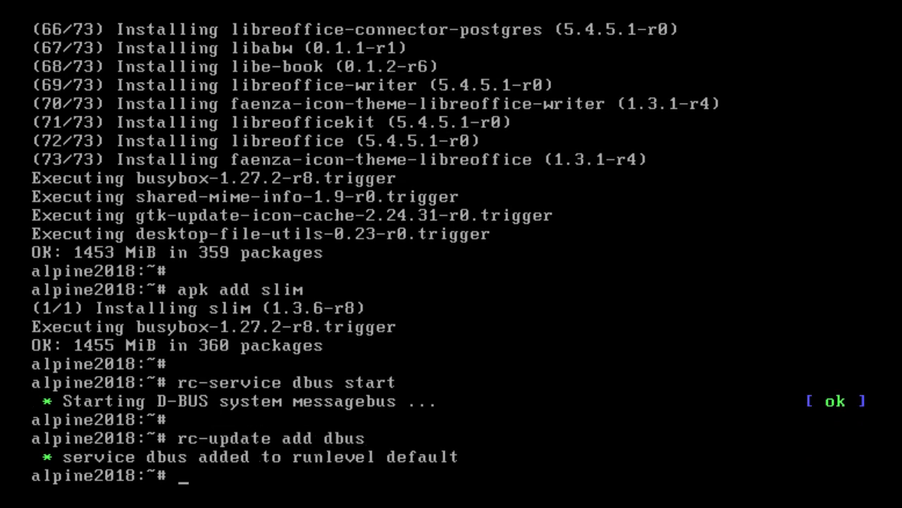
# Start the udev service with rc-service udev start.
pyautogui.press('Return')
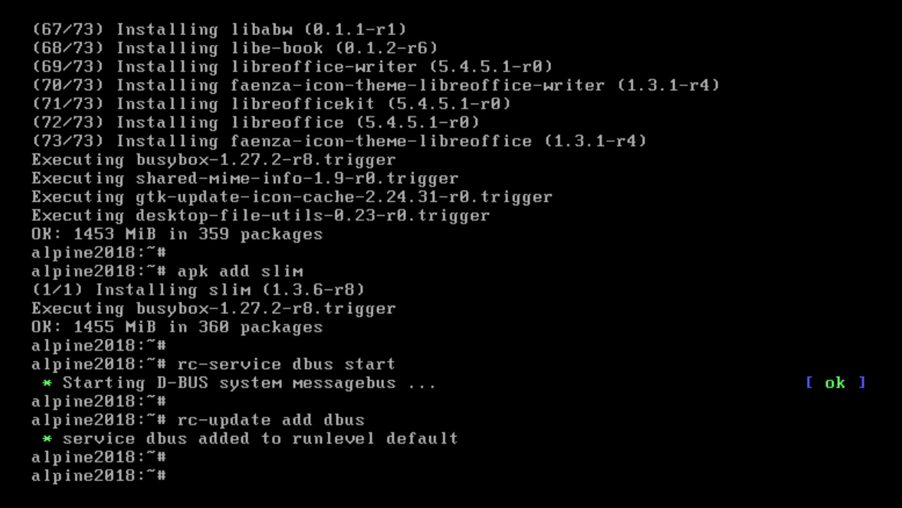
pyautogui.write('rc-service udev start')
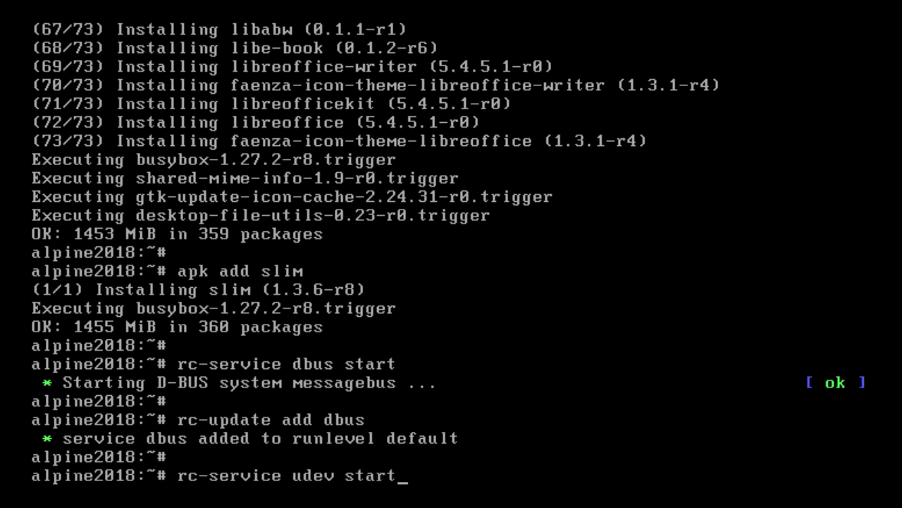
pyautogui.press('Return')
pyautogui.press('Return')
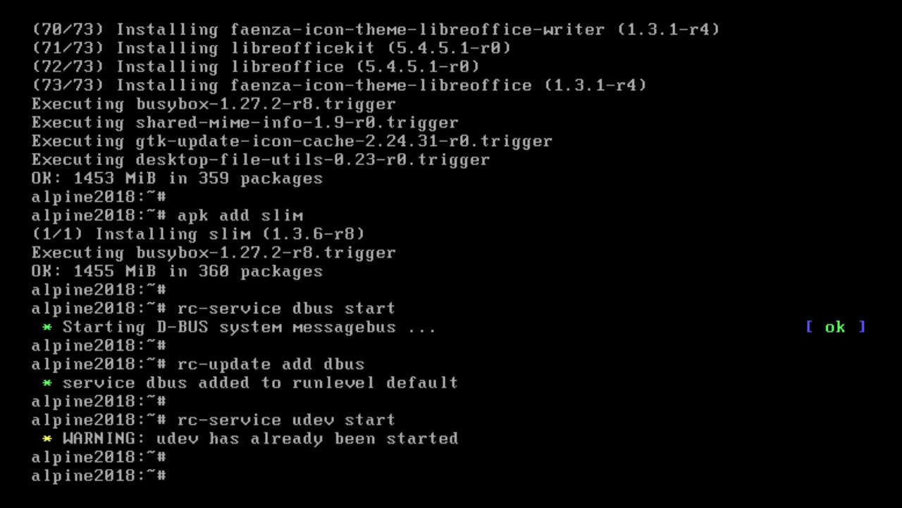
# Add the udev service to the default runlevel with rc-update add udev.
pyautogui.write('rc-update add udev')
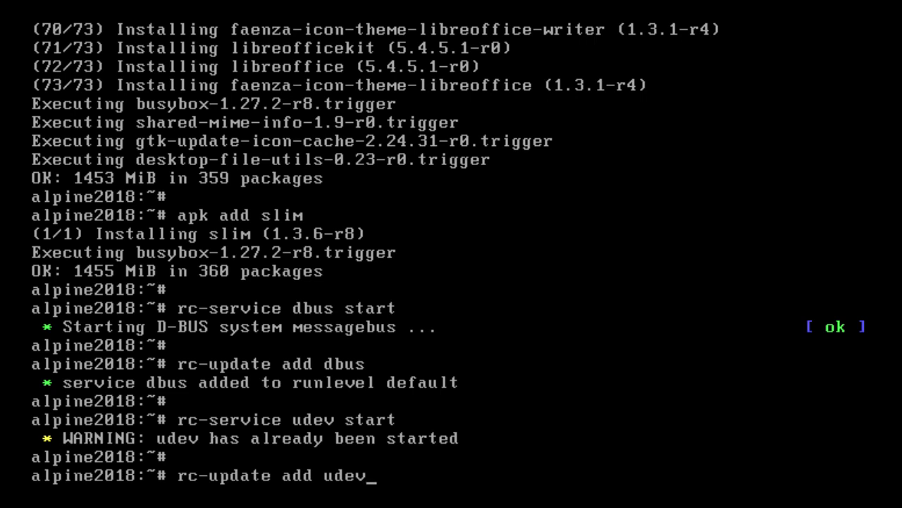
pyautogui.press('Return')
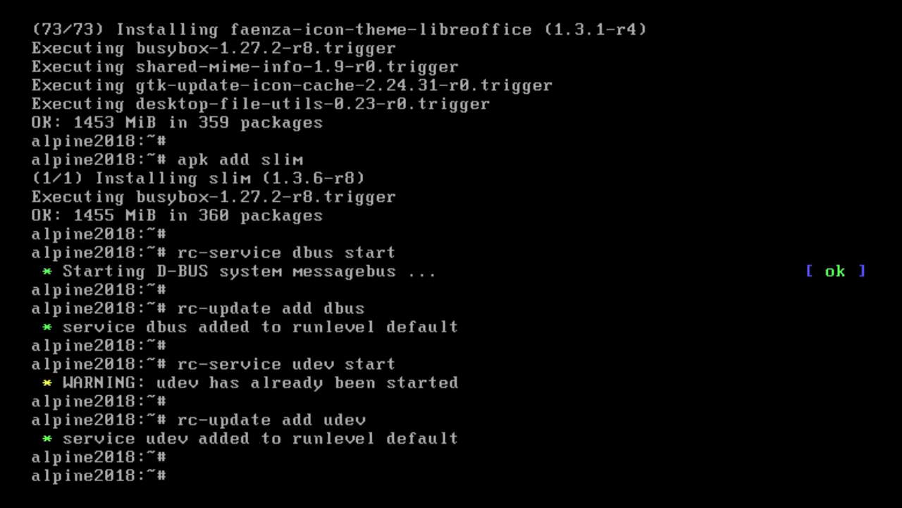
# Add the slim login manager to the default runlevel with rc-update add slim.
pyautogui.write('rc-update add slim')
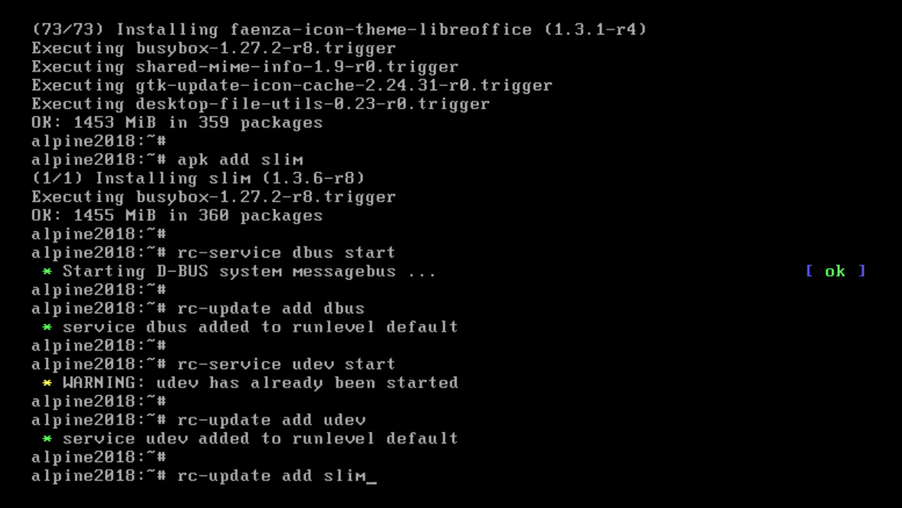
pyautogui.press('Return')
pyautogui.press('Return')
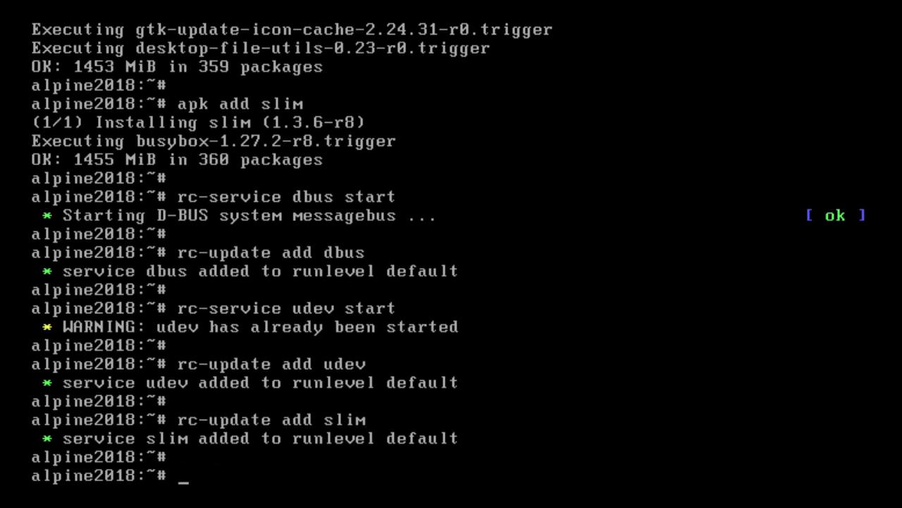
# Search the package repository for vmware and install the xf86-video-vmware driver with apk add.
pyautogui.write('apk search vmware')
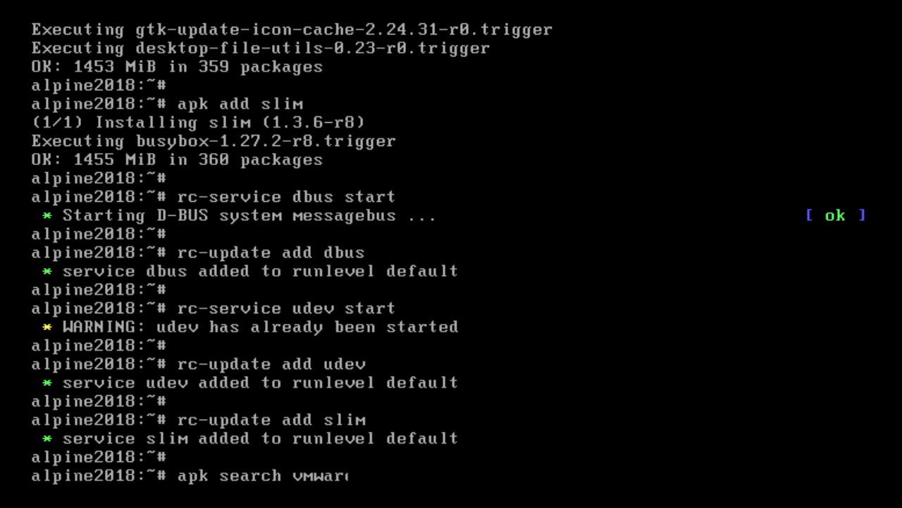
pyautogui.press('Return')
pyautogui.press('Return')
pyautogui.write('apk add xf')
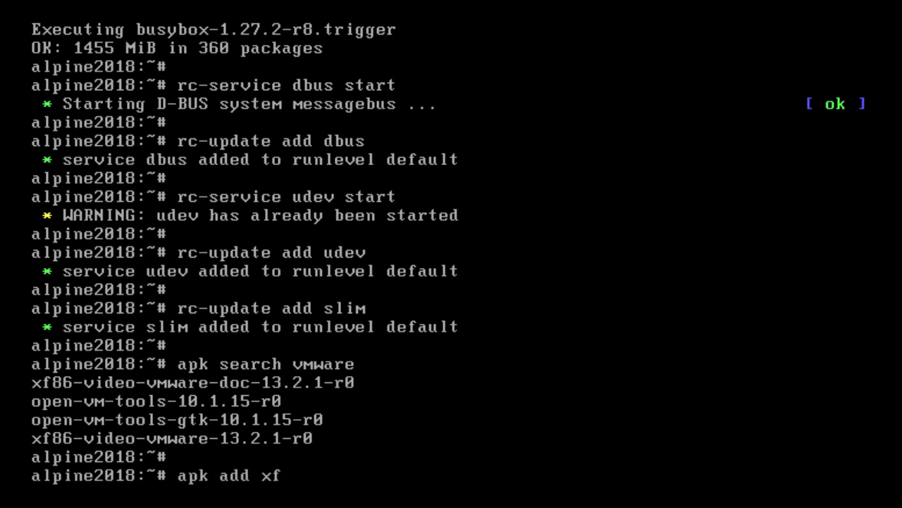
pyautogui.write('86-video-vmware')
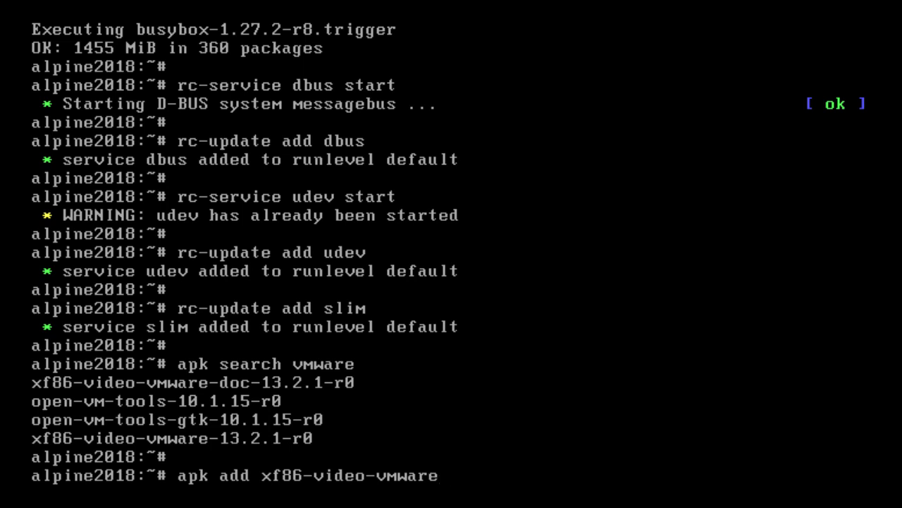
pyautogui.press('Return')
pyautogui.press('Return')
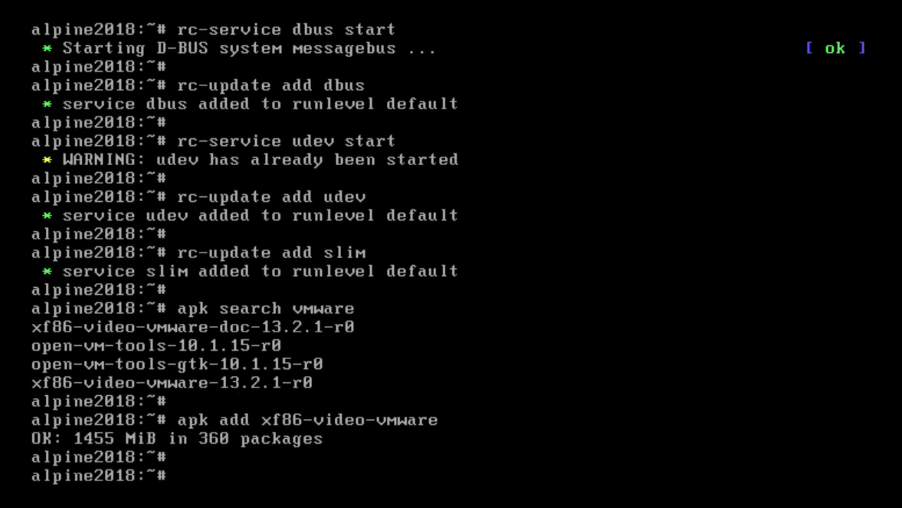
# Install the VMware guest tools with apk add open-vm-tools-gtk.
pyautogui.write('apk add o')
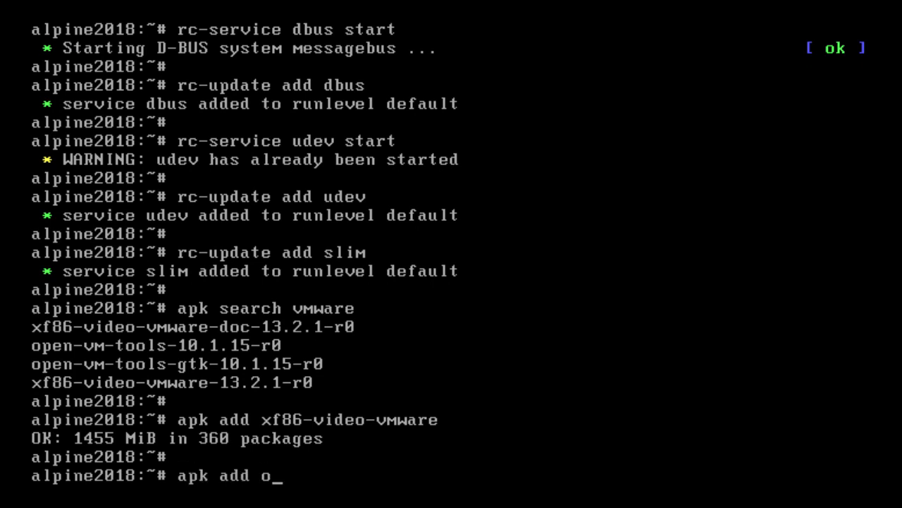
pyautogui.write('pen-vm-tools-gtk')
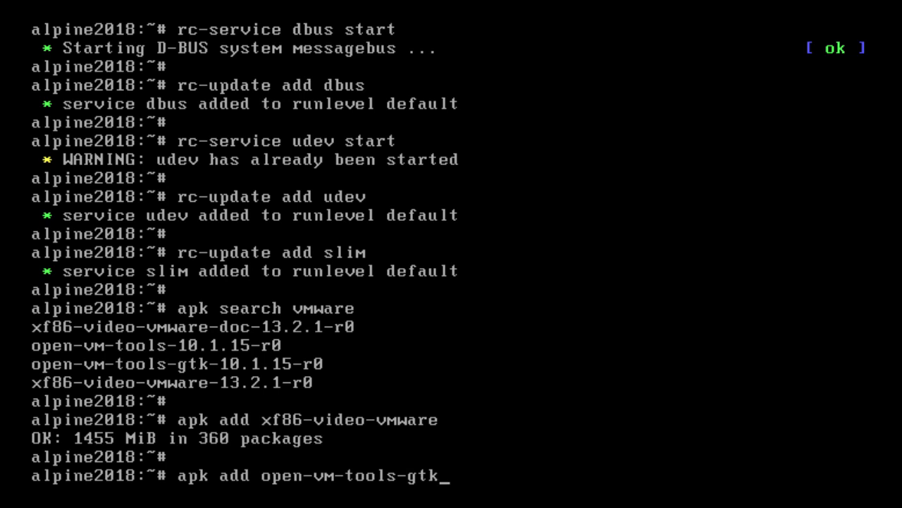
pyautogui.press('Return')
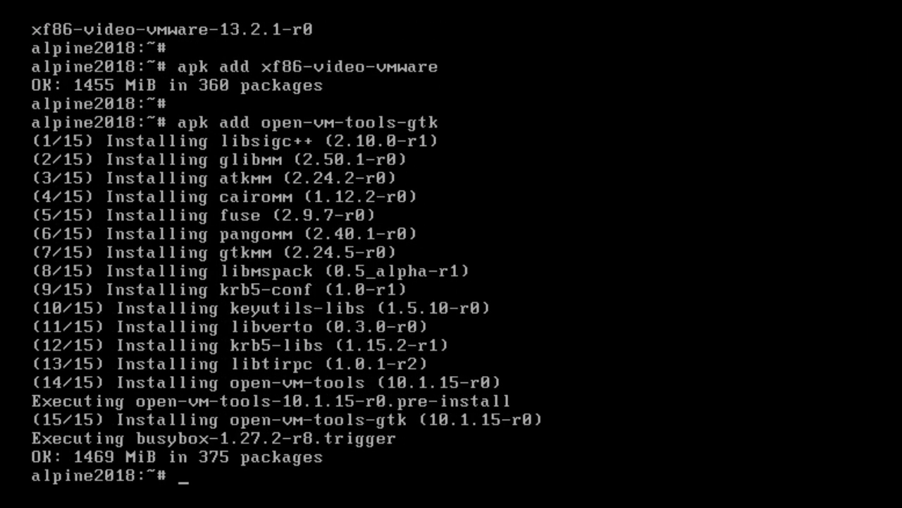
pyautogui.press('Return')
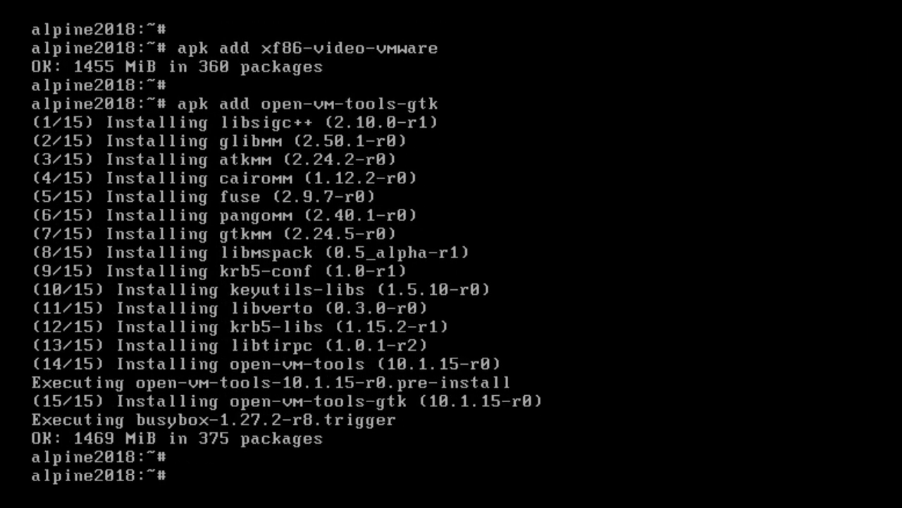
# Add the open-vm-tools service to the default runlevel with rc-update add open-vm-tools.
pyautogui.write('rc-update ')
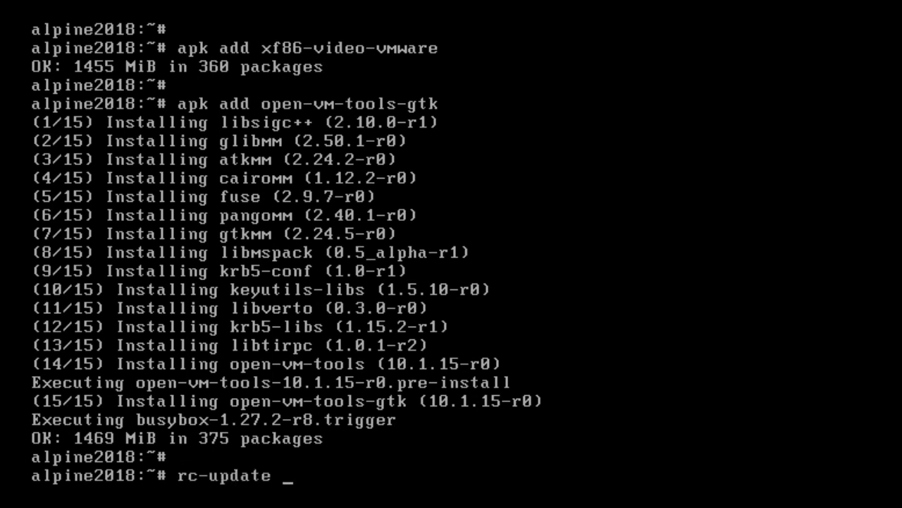
pyautogui.write('add open-vm-tools')
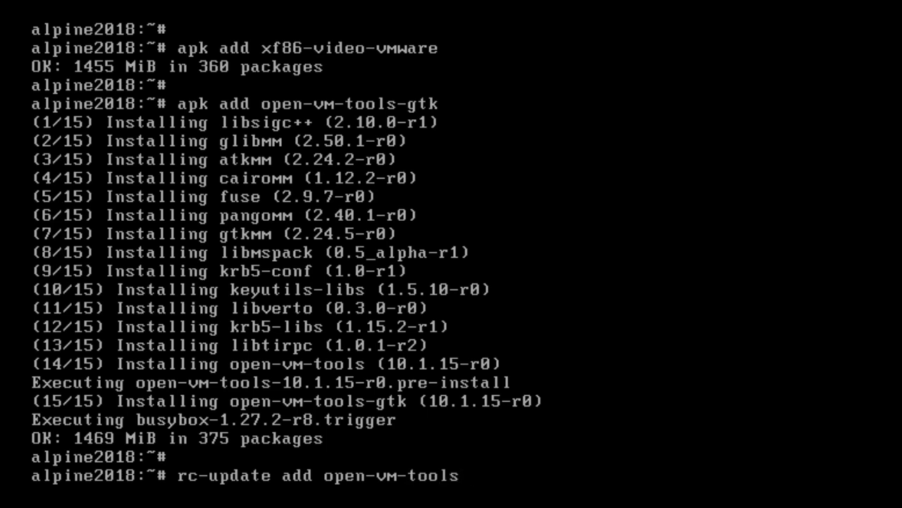
pyautogui.press('Return')
pyautogui.press('Return')
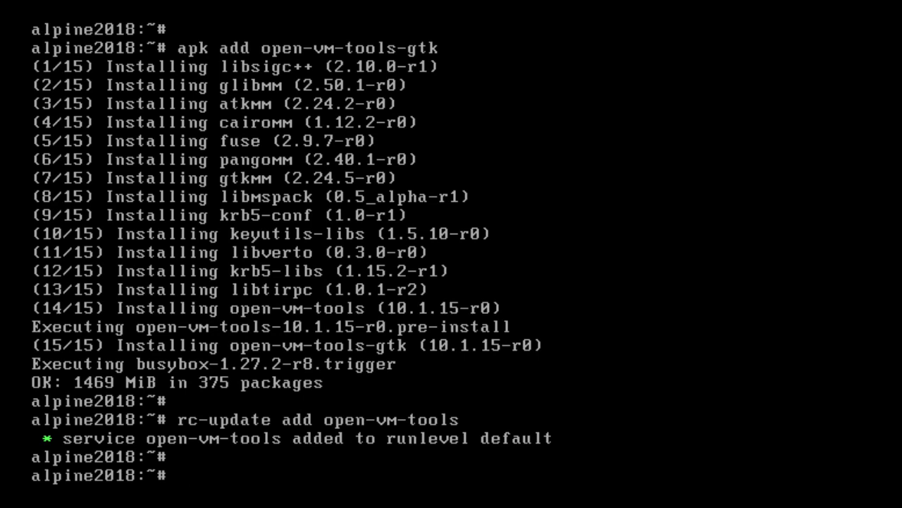
# Reboot the system and boot the Linux hardened entry from the boot menu.
pyautogui.write('reboot')
pyautogui.press('Return')
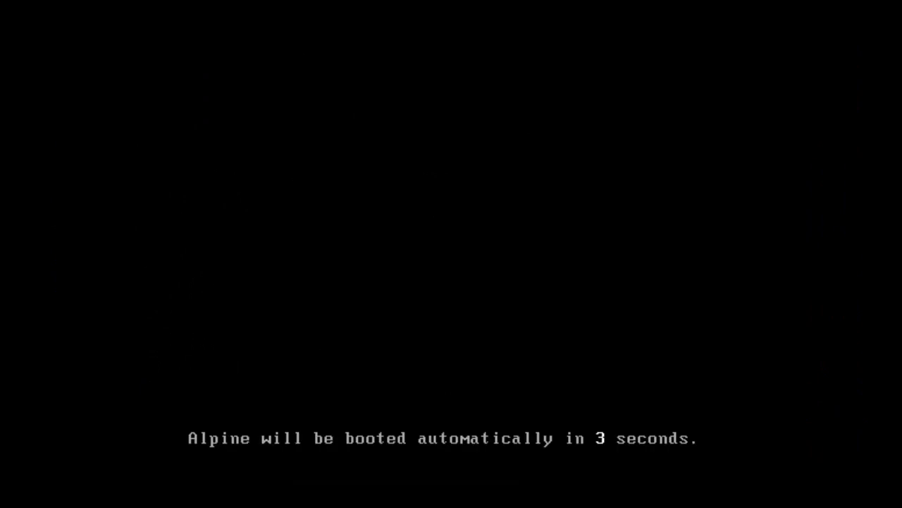
pyautogui.press('Escape')
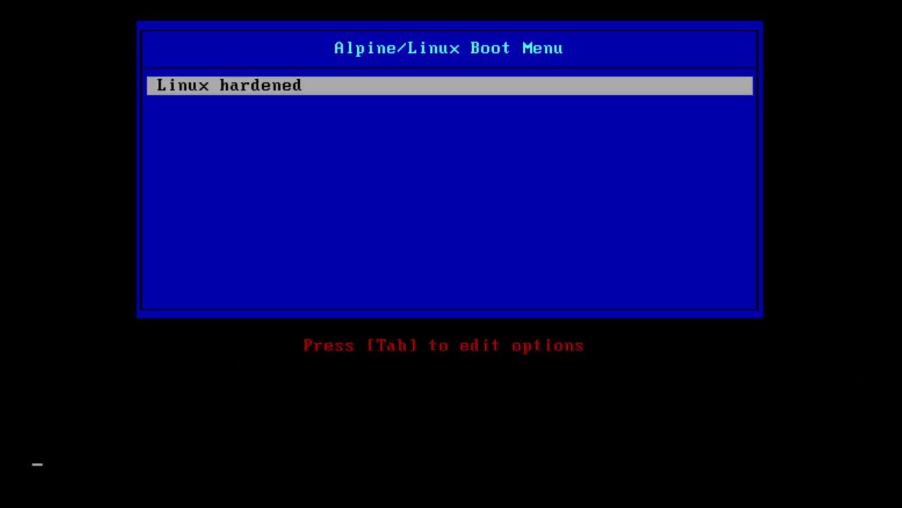
pyautogui.press('Return')
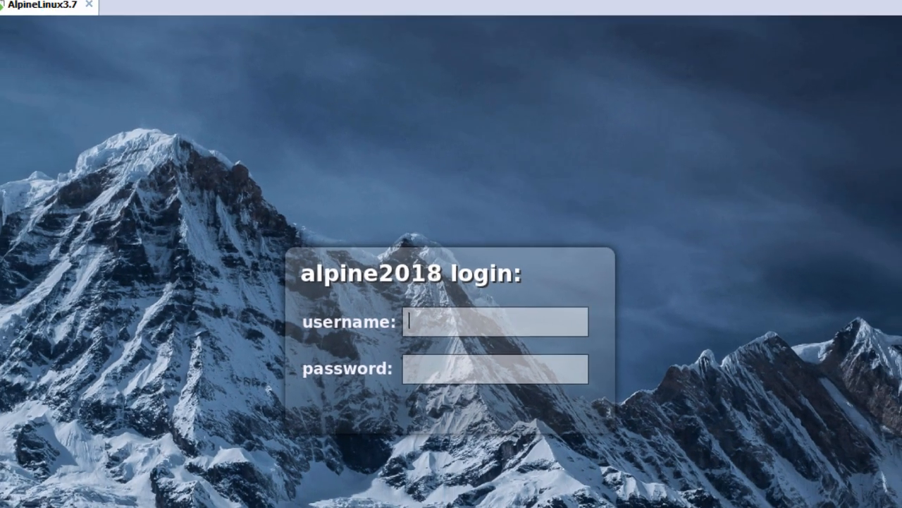
# Log in at the SLiM screen as root, entering the account password.
pyautogui.write('root')
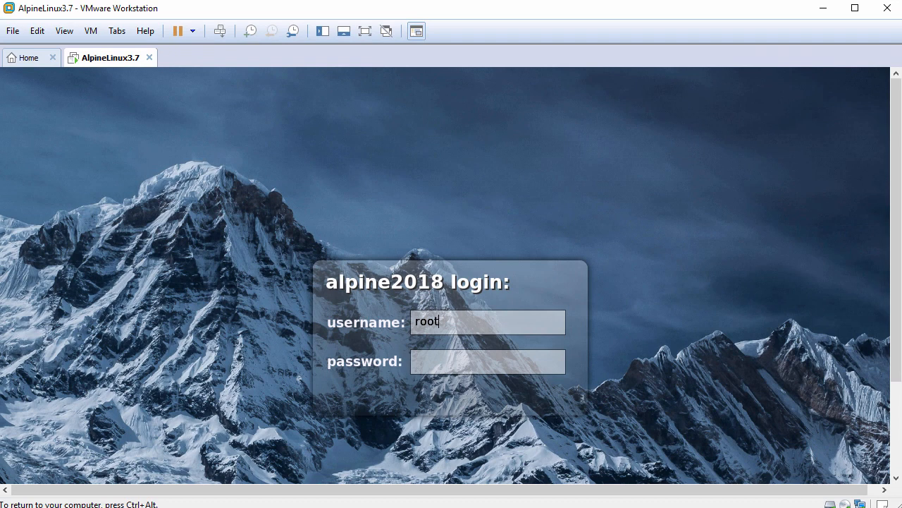
pyautogui.press('Return')
pyautogui.write('**********')
pyautogui.press('Return')
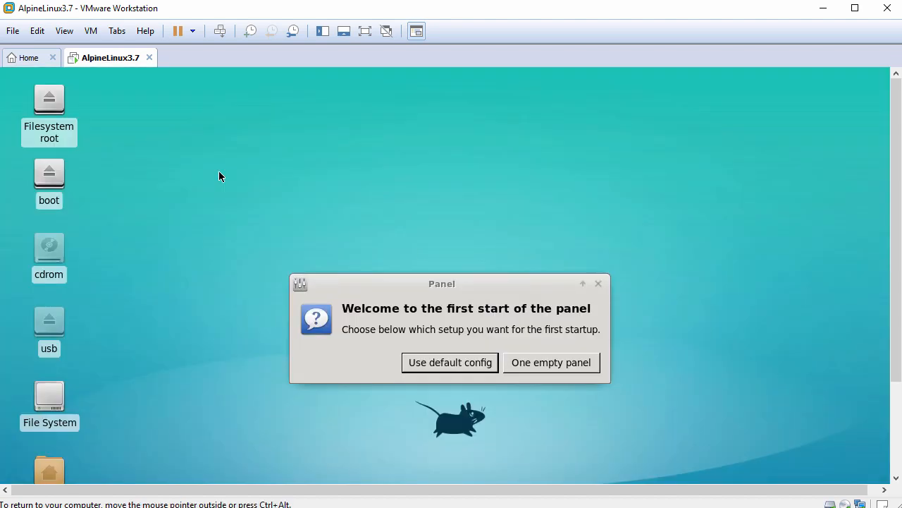
# Accept the default panel configuration and fit the guest display to the VMware window.
pyautogui.click(443, 363)
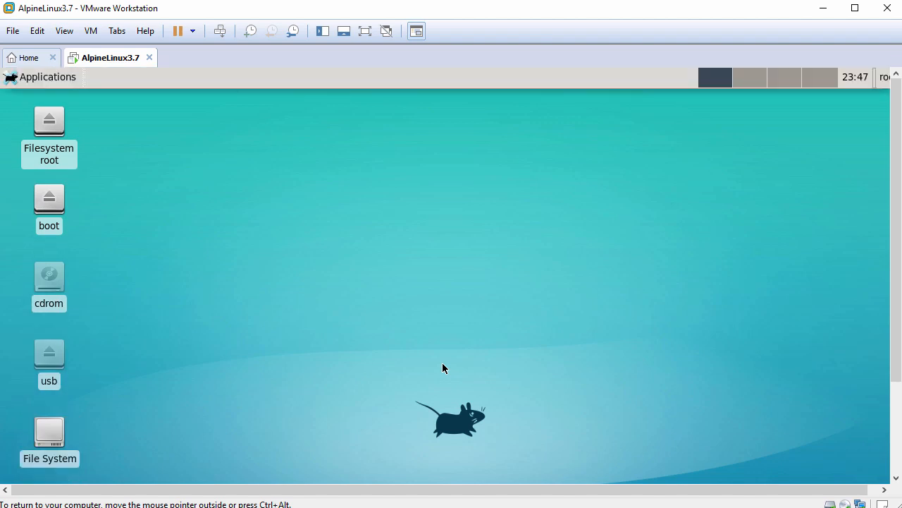
pyautogui.click(64, 31)
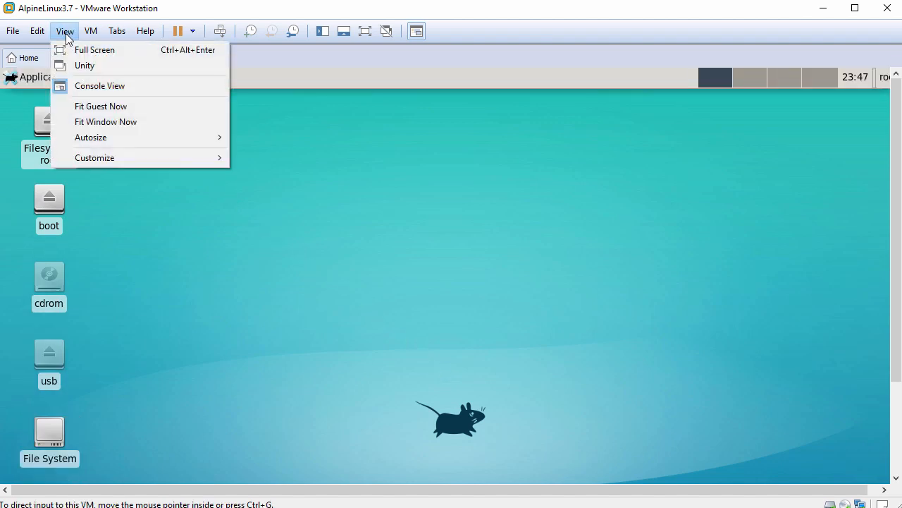
pyautogui.click(141, 106)
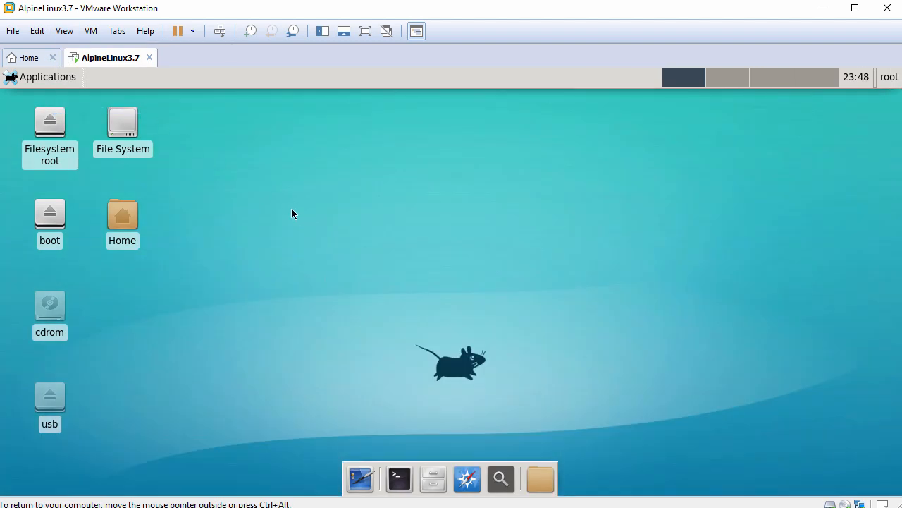
# Open the root home folder in the file manager and paste the file copied from the host.
pyautogui.doubleClick(121, 220)
pyautogui.moveTo(167, 96); pyautogui.dragTo(255, 108)
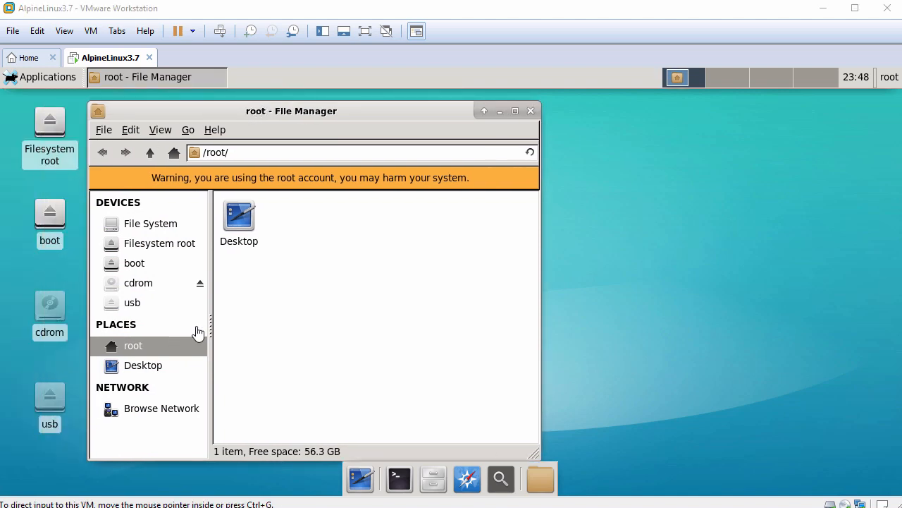
pyautogui.rightClick(365, 227)
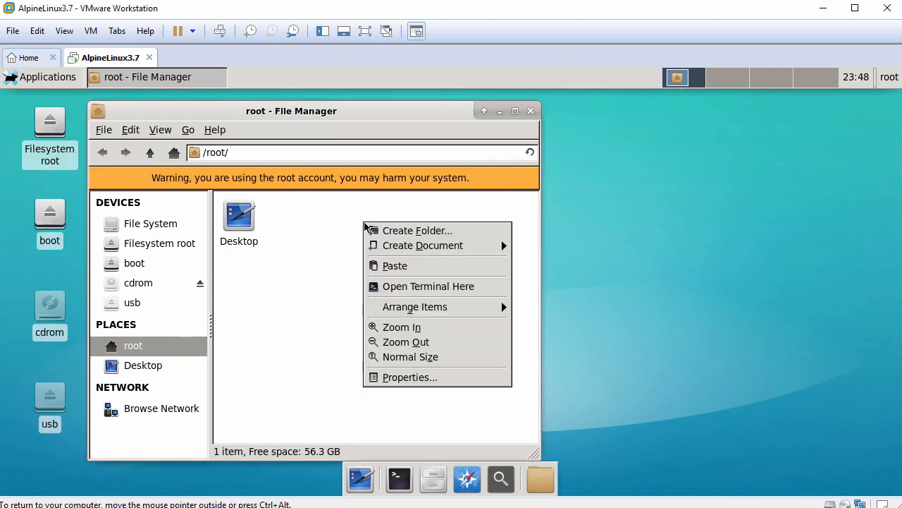
pyautogui.click(395, 267)
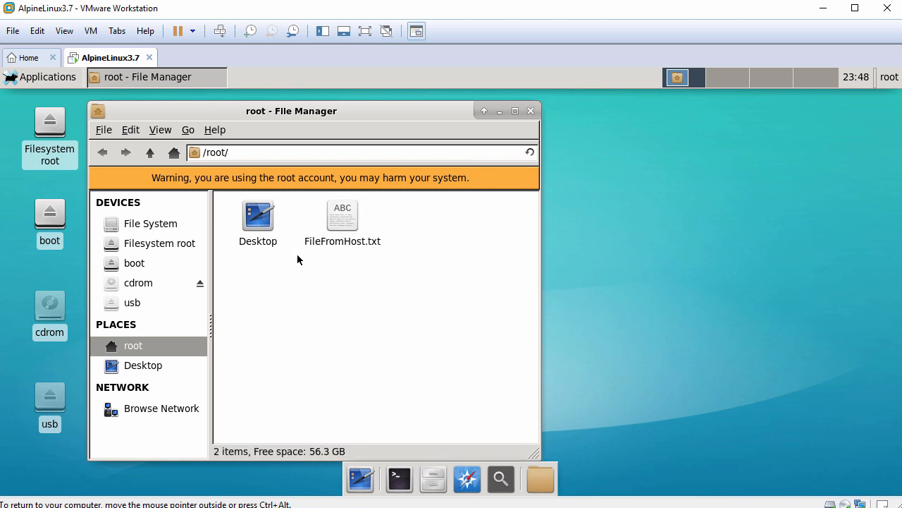
# Open FileFromHost.txt with Leafpad.
pyautogui.rightClick(346, 210)
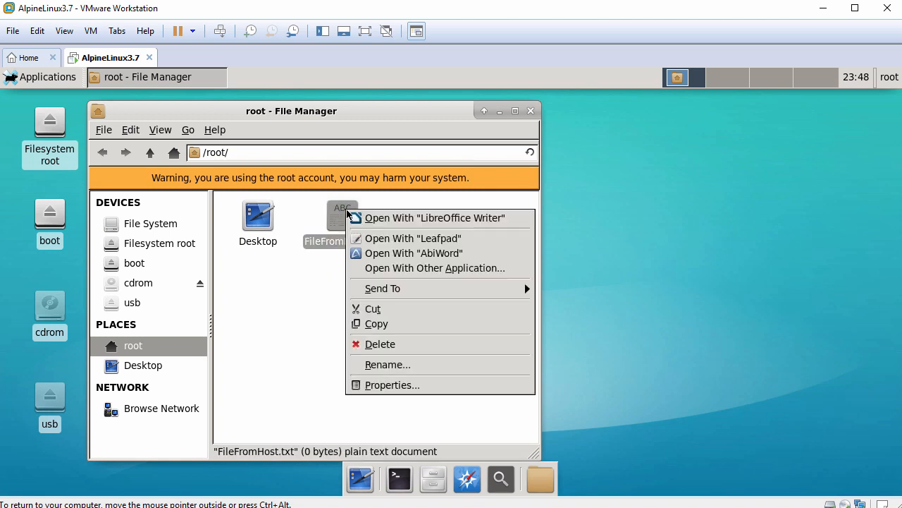
pyautogui.click(414, 241)
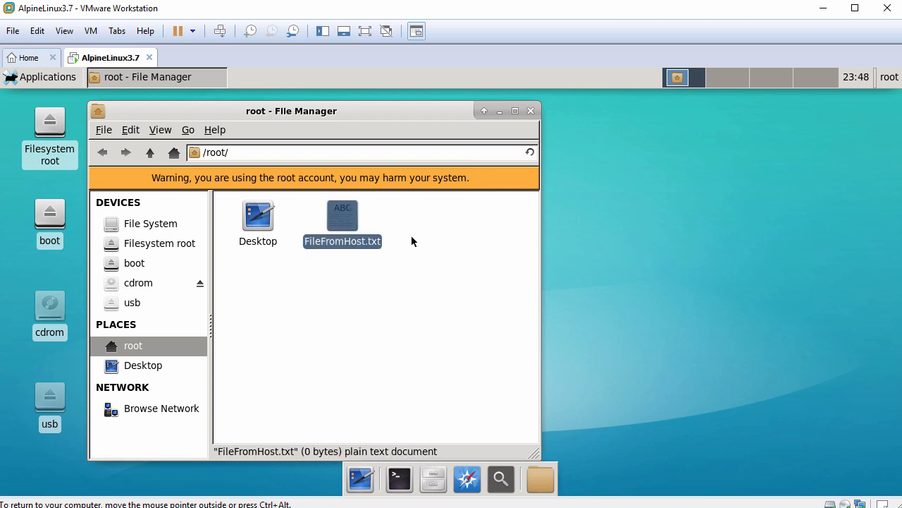
pyautogui.moveTo(555, 100); pyautogui.dragTo(359, 121)
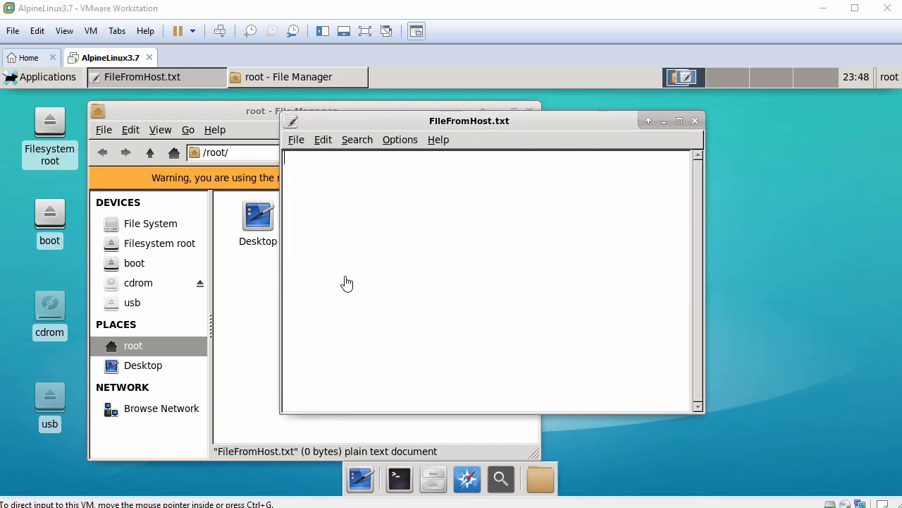
# Paste the host clipboard text into the empty FileFromHost.txt and select the pasted line.
pyautogui.rightClick(429, 227)
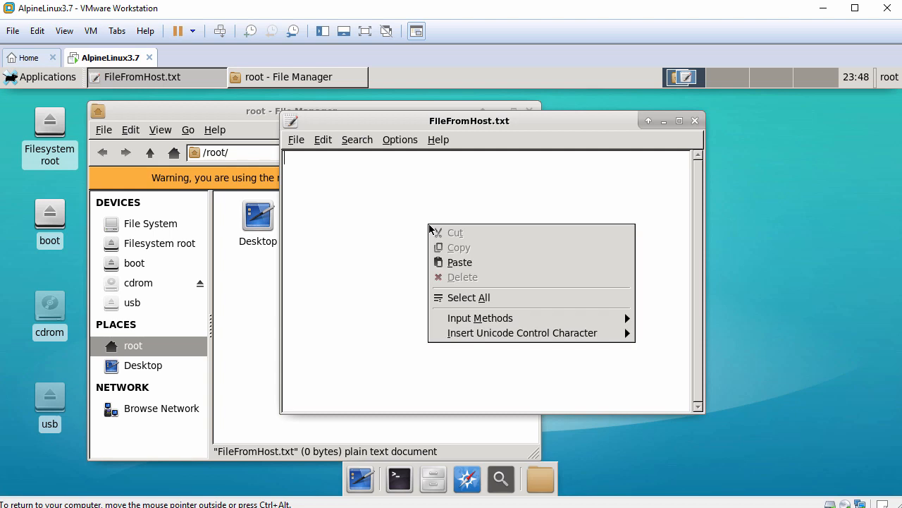
pyautogui.click(452, 260)
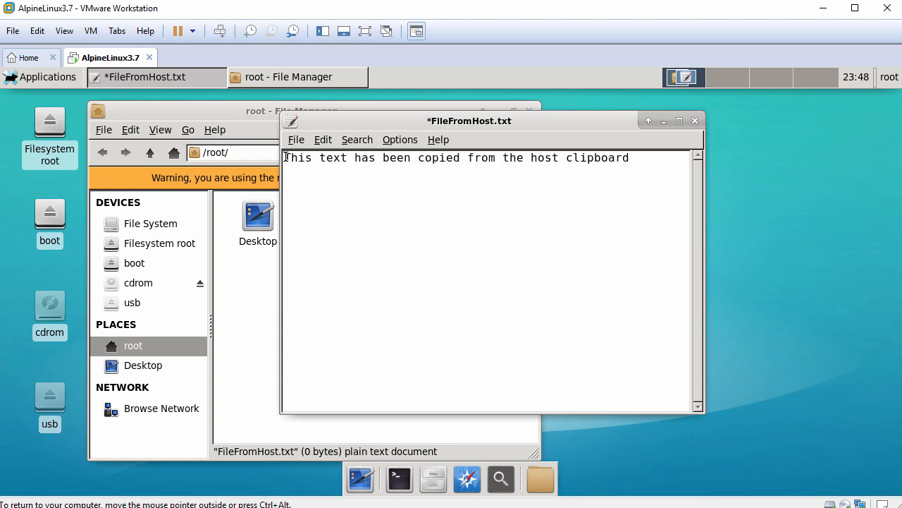
pyautogui.moveTo(286, 157); pyautogui.dragTo(653, 164)
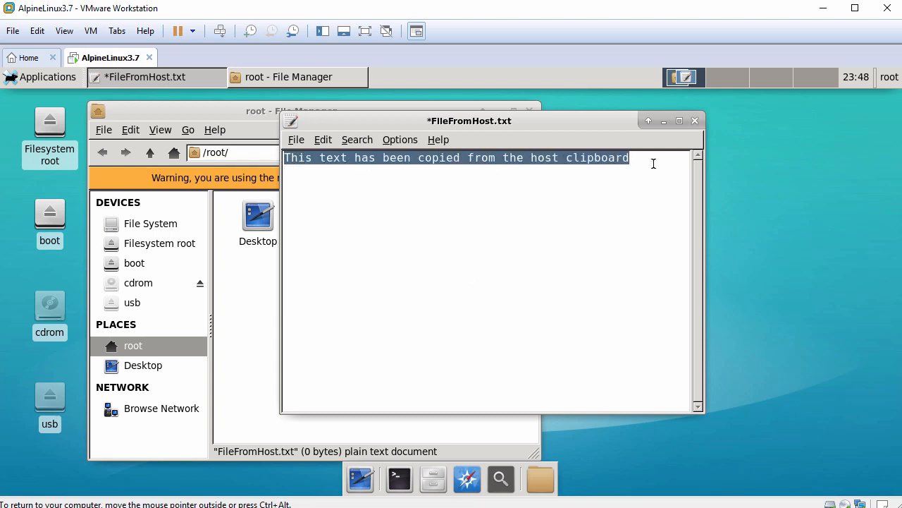
# Close the editor without saving the changes, and close the file manager window.
pyautogui.click(695, 121)
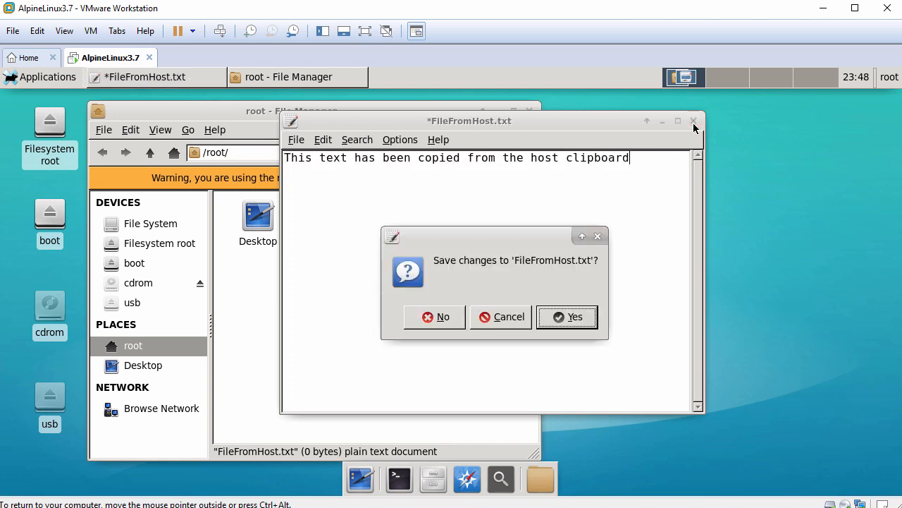
pyautogui.click(438, 317)
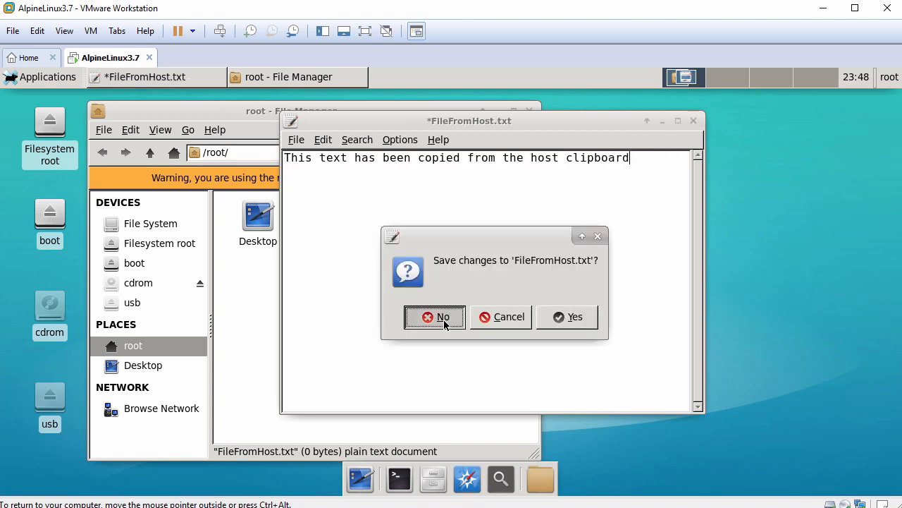
pyautogui.click(531, 111)
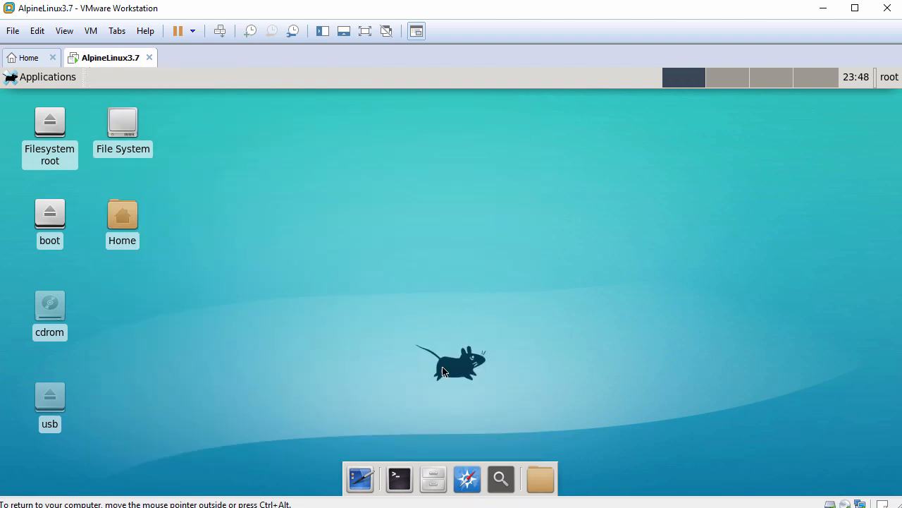
# Open a terminal from the dock and widen its window.
pyautogui.click(393, 483)
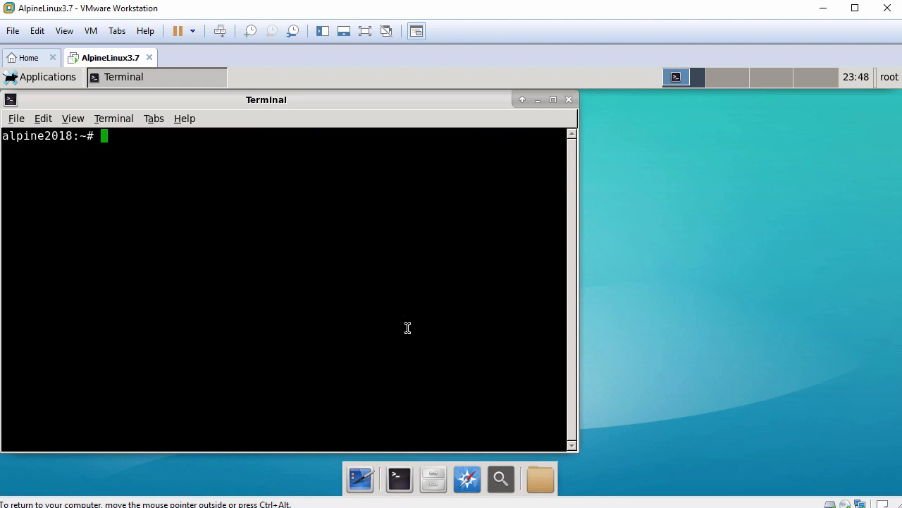
pyautogui.moveTo(573, 309); pyautogui.dragTo(754, 315)
pyautogui.press('Return')
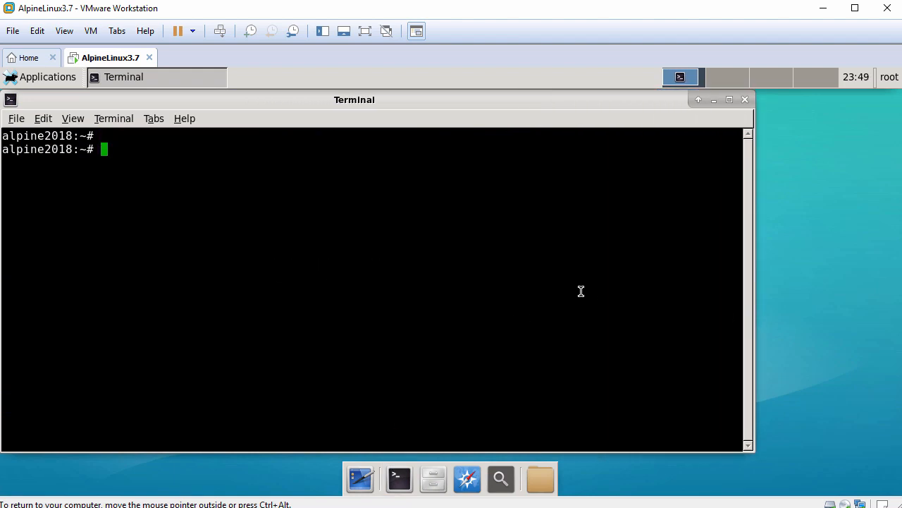
# Run whoami and display the contents of /etc/alpine-release in the terminal.
pyautogui.write('whoami')
pyautogui.press('Return')
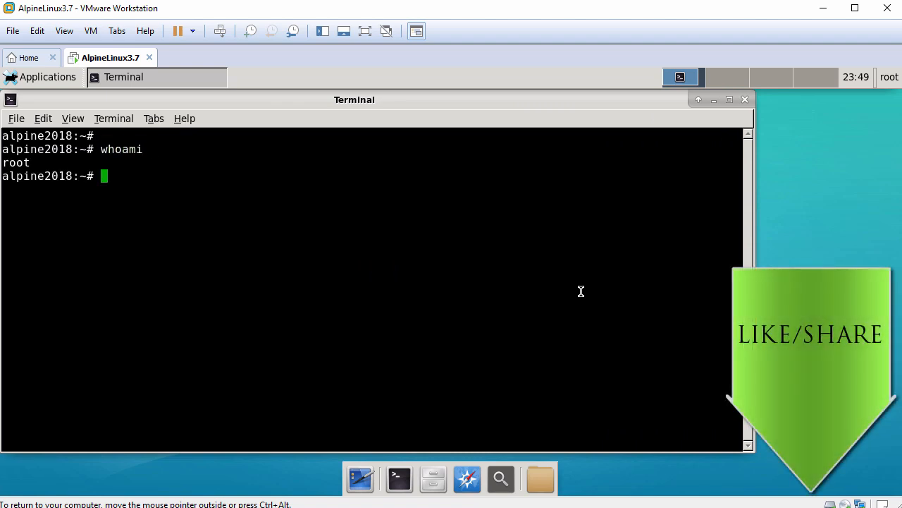
pyautogui.press('Return')
pyautogui.write('cat /etc/')
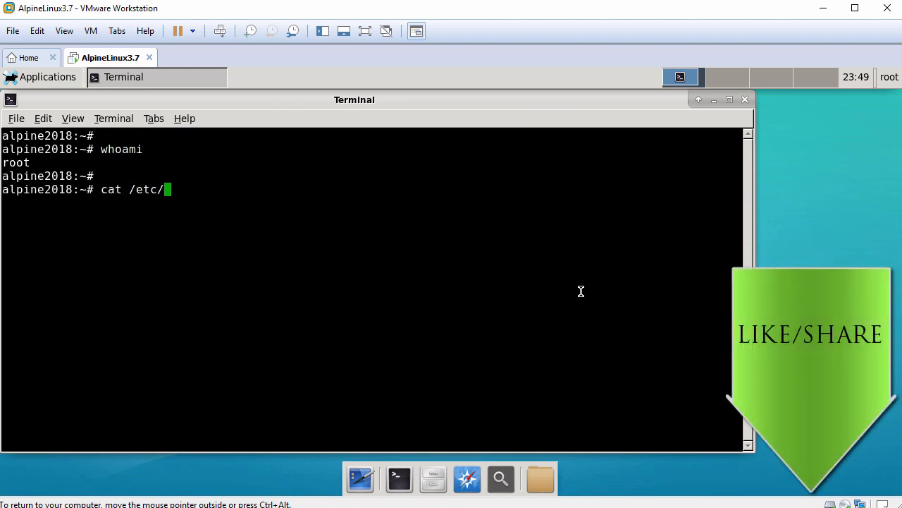
pyautogui.write('alpi')
pyautogui.press('Tab')
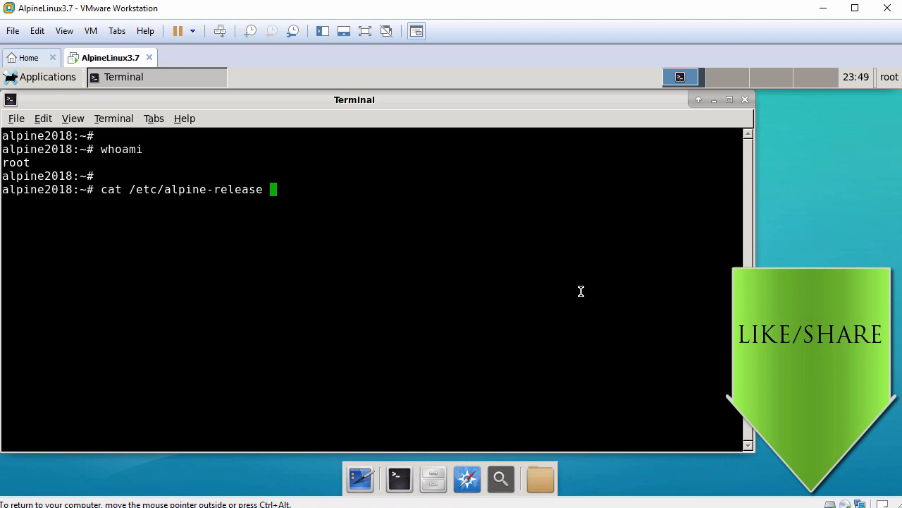
pyautogui.press('Return')
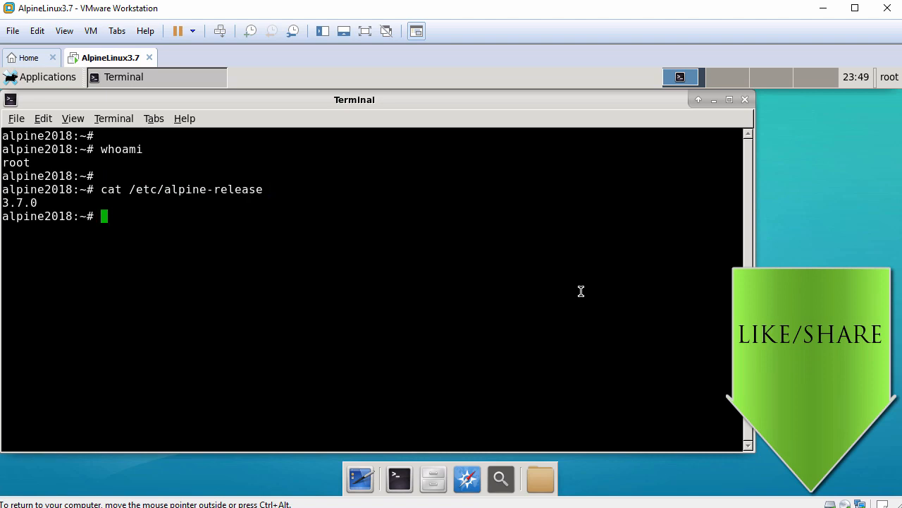
# Show kernel details with uname -a and query the open-vm-tools service status.
pyautogui.press('Return')
pyautogui.write('uname -a')
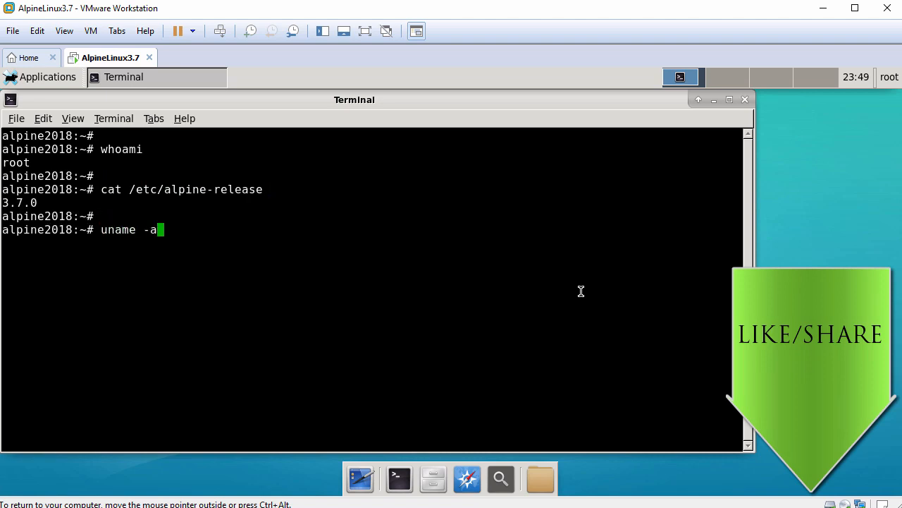
pyautogui.press('Return')
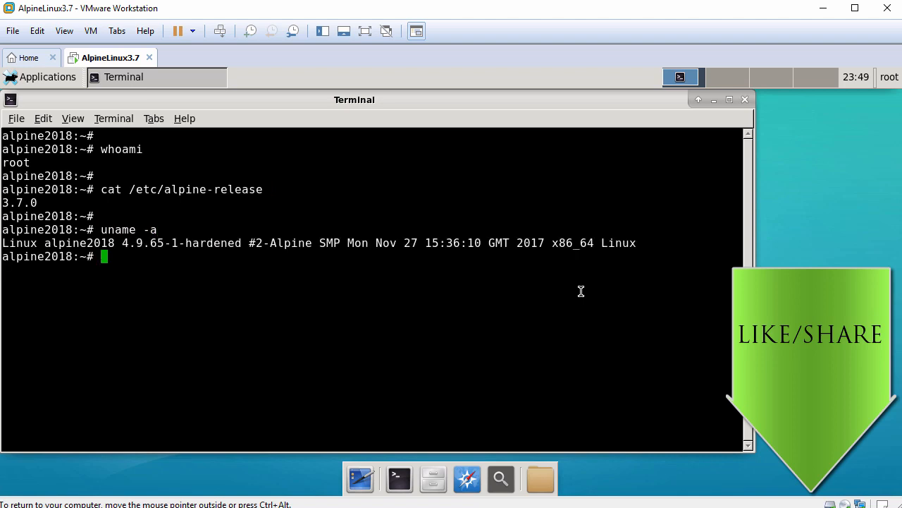
pyautogui.press('Return')
pyautogui.write('/etc/')
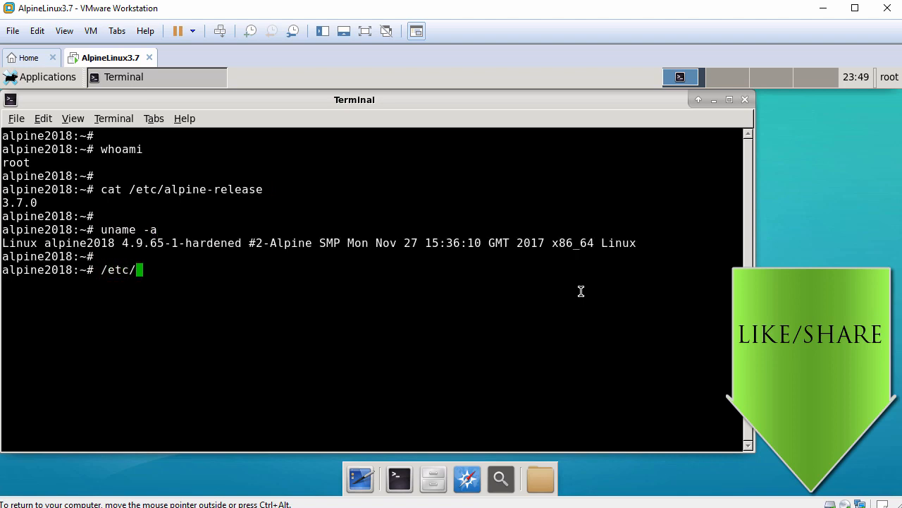
pyautogui.write('init.d/ope')
pyautogui.press('Tab')
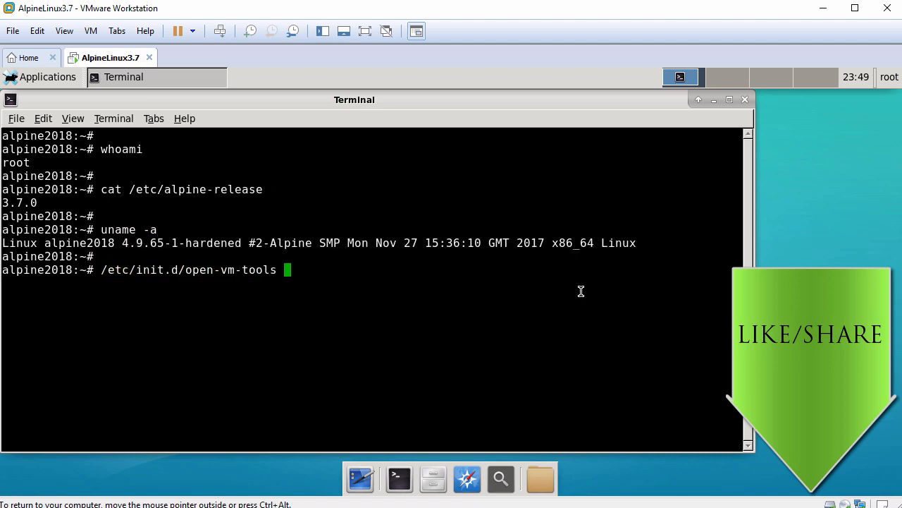
pyautogui.write('status')
pyautogui.press('Return')
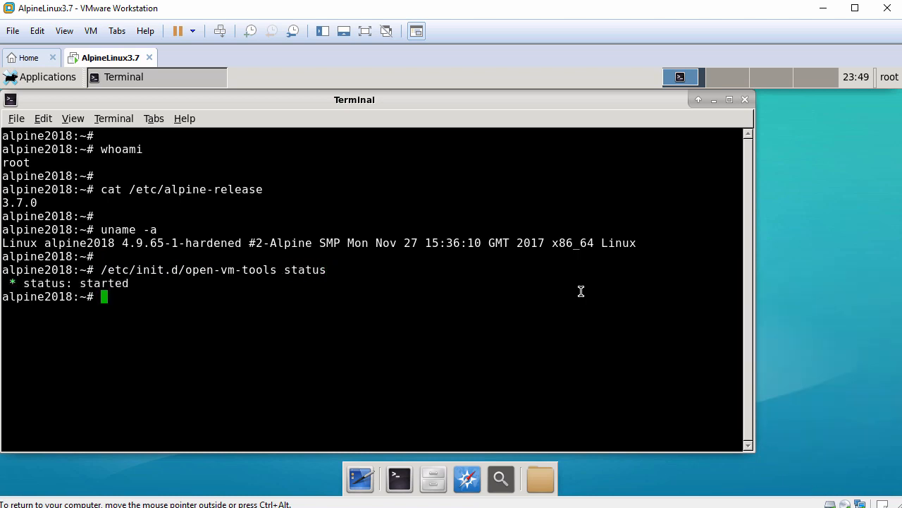
pyautogui.press('Return')
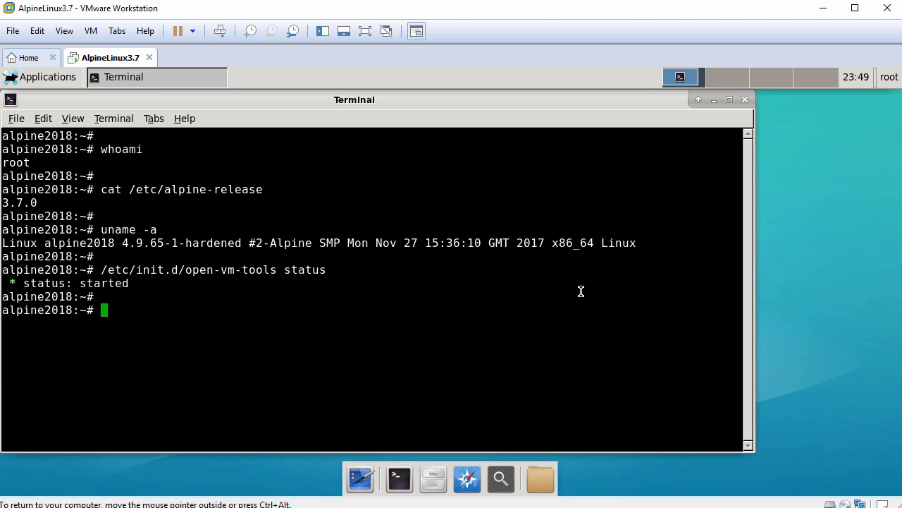
pyautogui.write('ping -c 3 www.google.com')
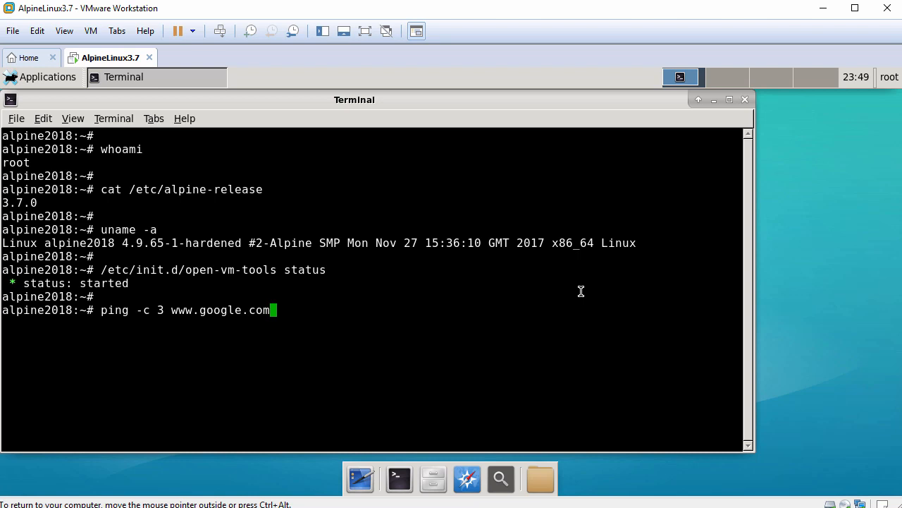
pyautogui.press('Return')
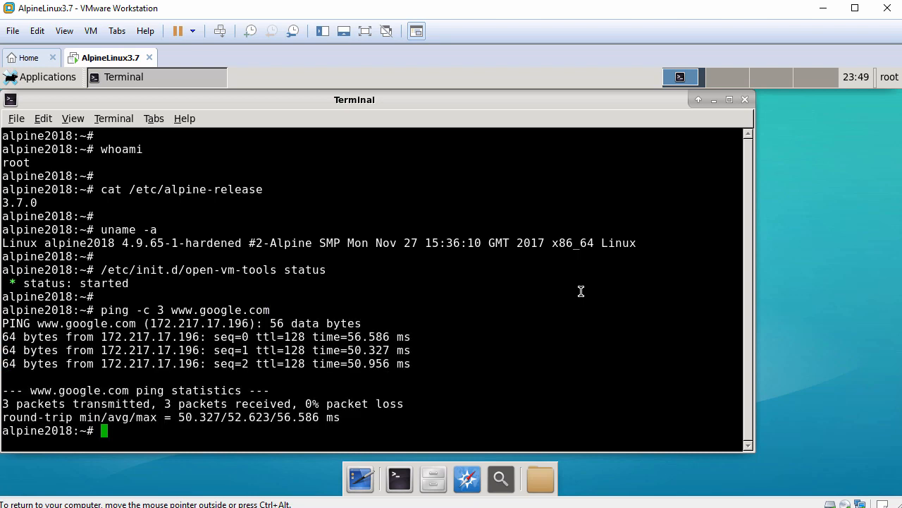
pyautogui.click(745, 100)
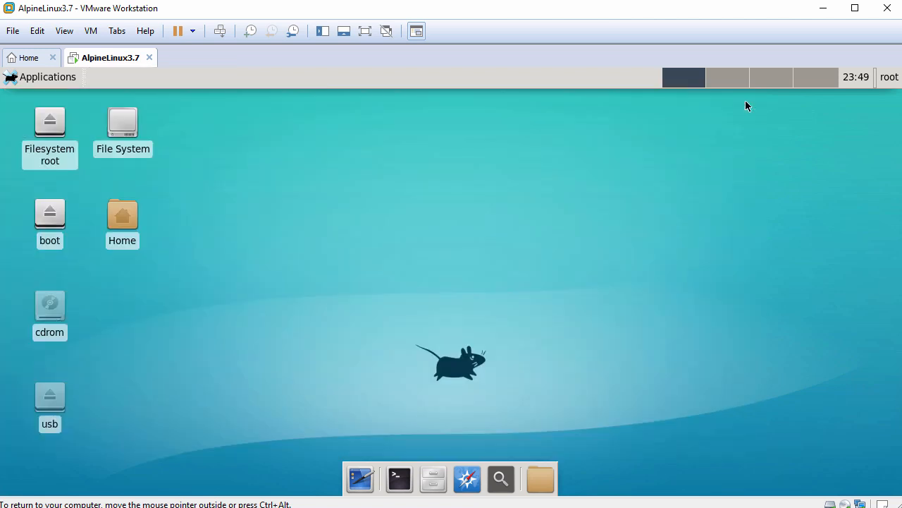
# In Desktop Settings, use the blue xfce wallpaper and hide the Removable Devices default desktop icon.
pyautogui.rightClick(290, 134)
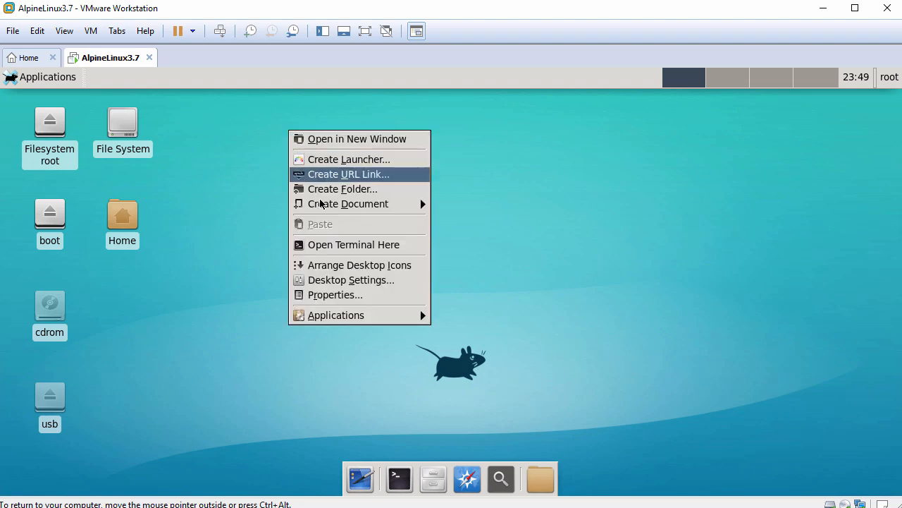
pyautogui.click(337, 284)
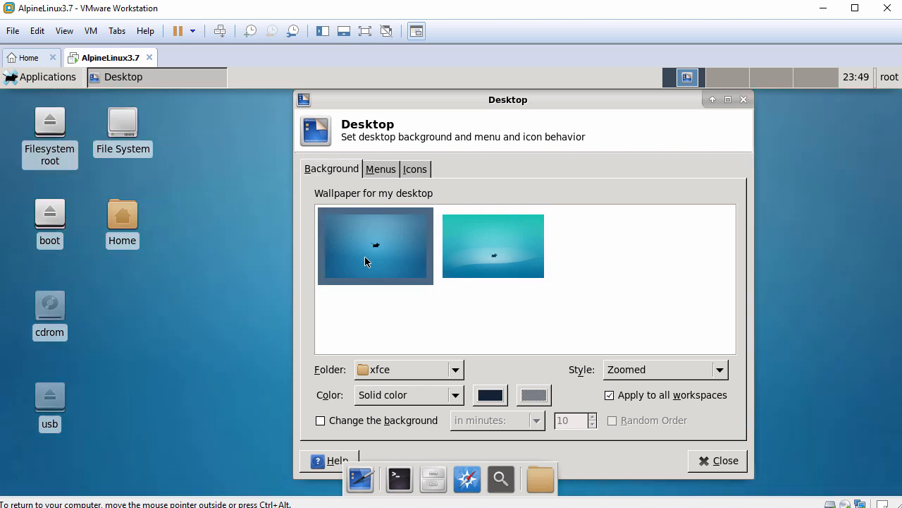
pyautogui.click(388, 172)
pyautogui.click(417, 172)
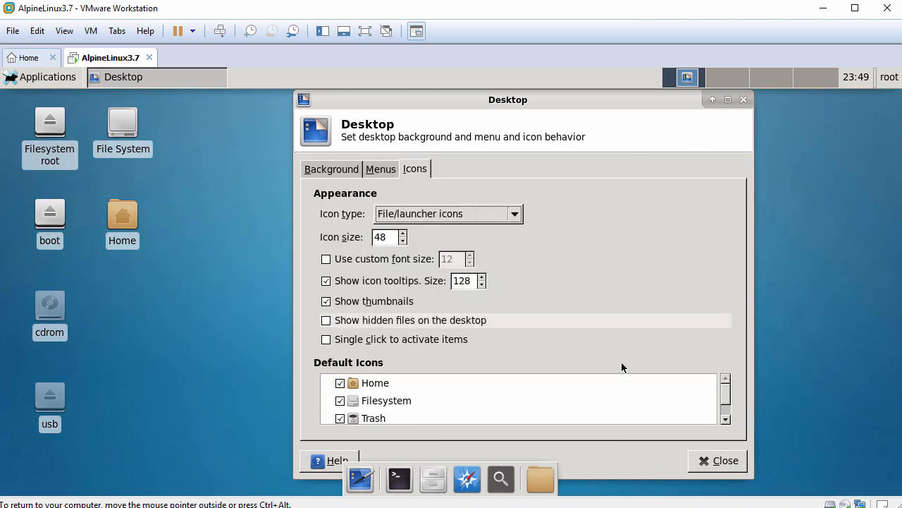
pyautogui.click(726, 421)
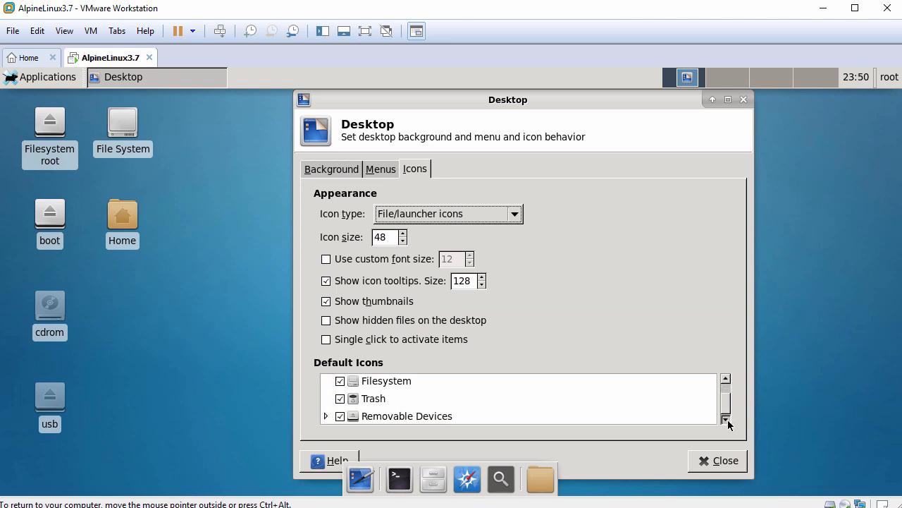
pyautogui.click(340, 417)
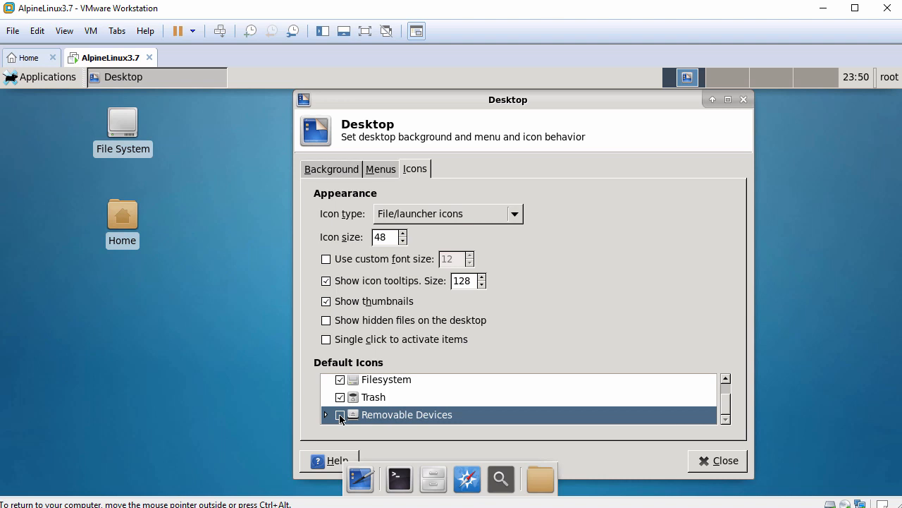
pyautogui.click(712, 462)
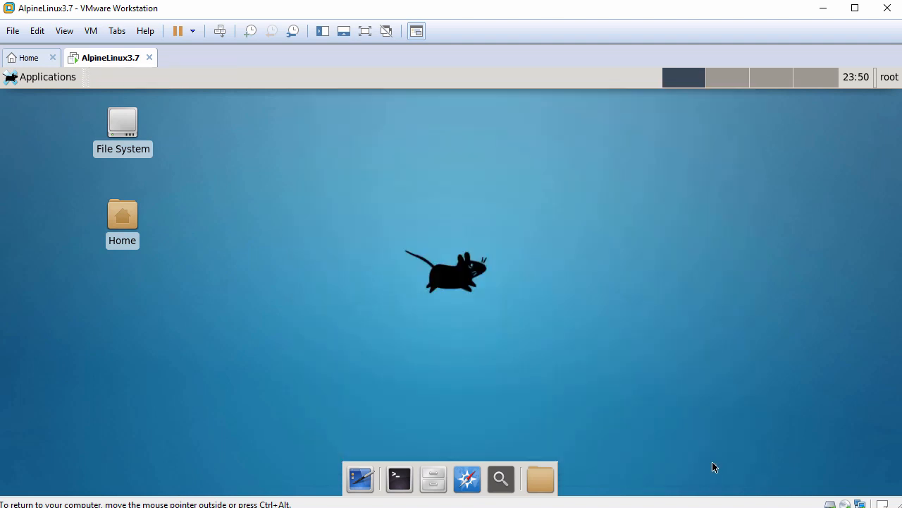
# Arrange the desktop icons from the desktop menu.
pyautogui.rightClick(268, 161)
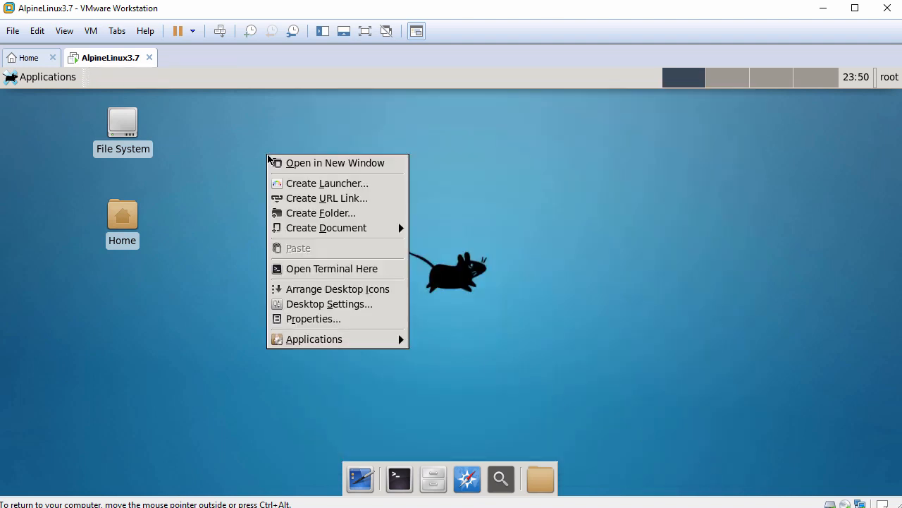
pyautogui.click(317, 290)
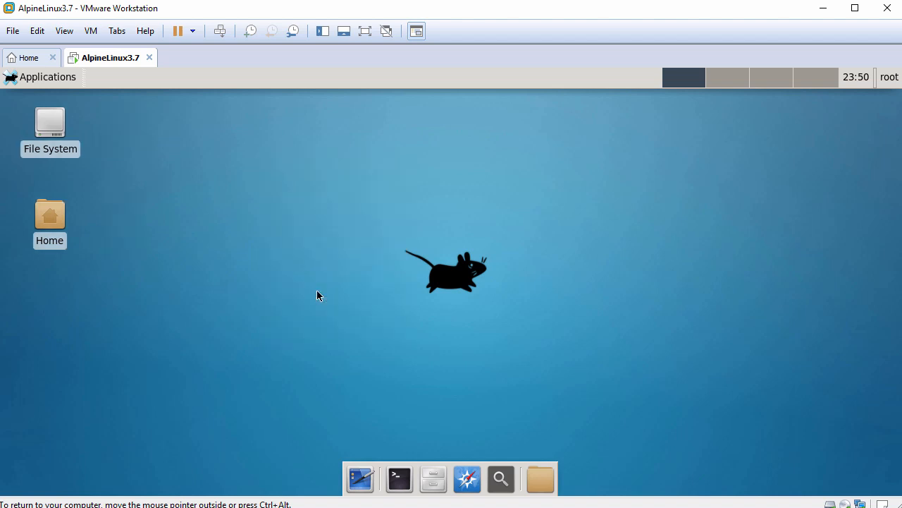
# Browse the Applications menu categories and launch LibreOffice from the Office submenu.
pyautogui.click(47, 79)
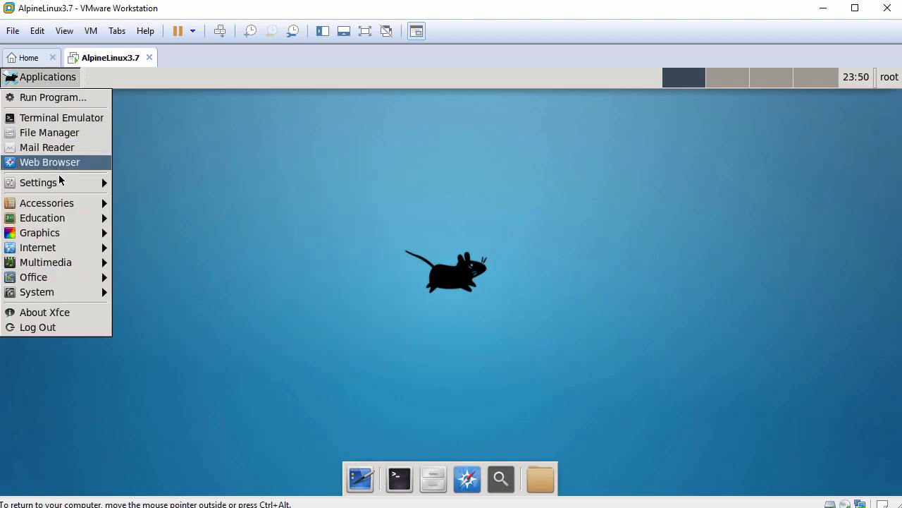
pyautogui.moveTo(60, 189)
pyautogui.moveTo(62, 208)
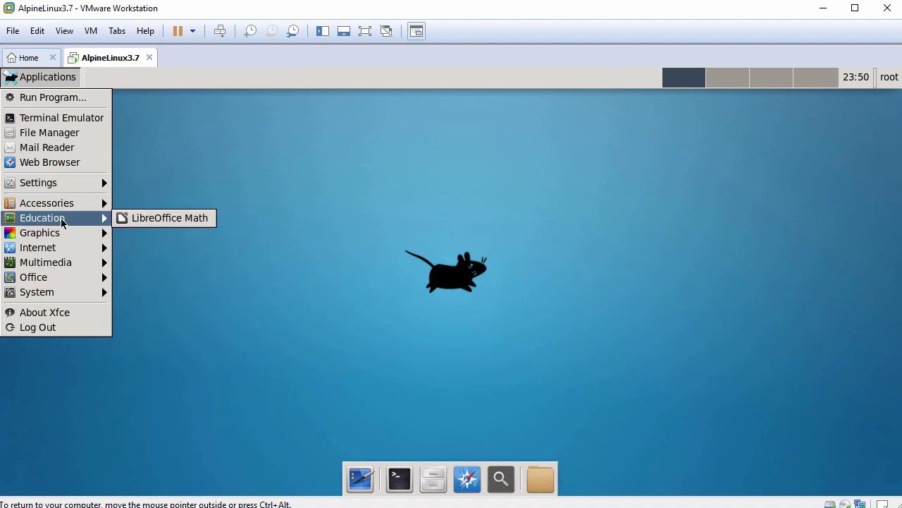
pyautogui.moveTo(58, 233)
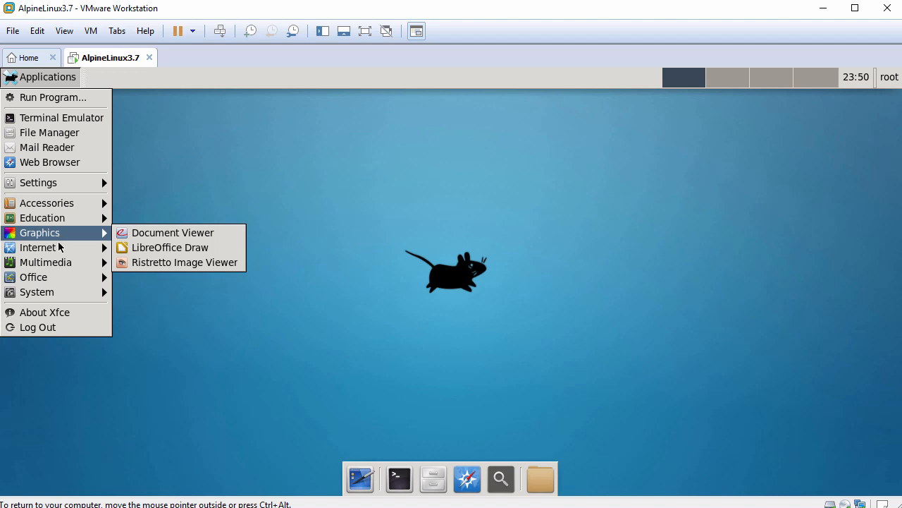
pyautogui.moveTo(59, 251)
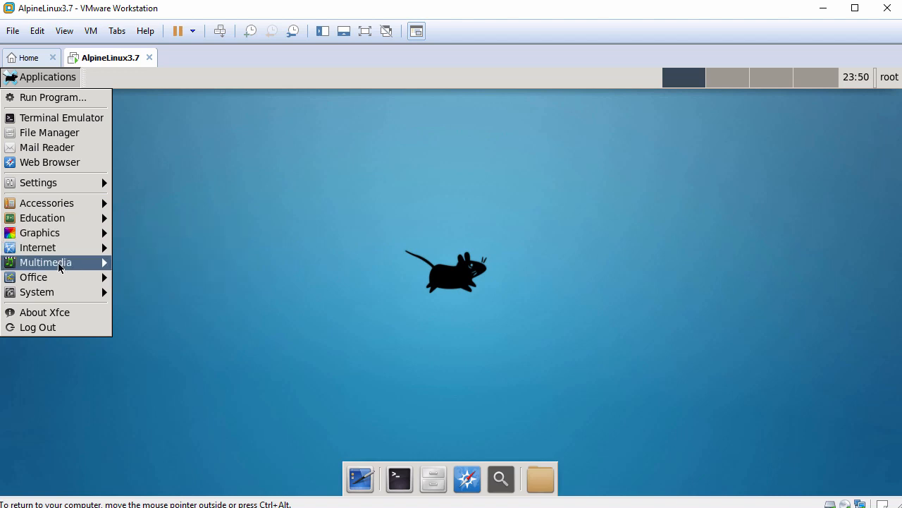
pyautogui.moveTo(58, 282)
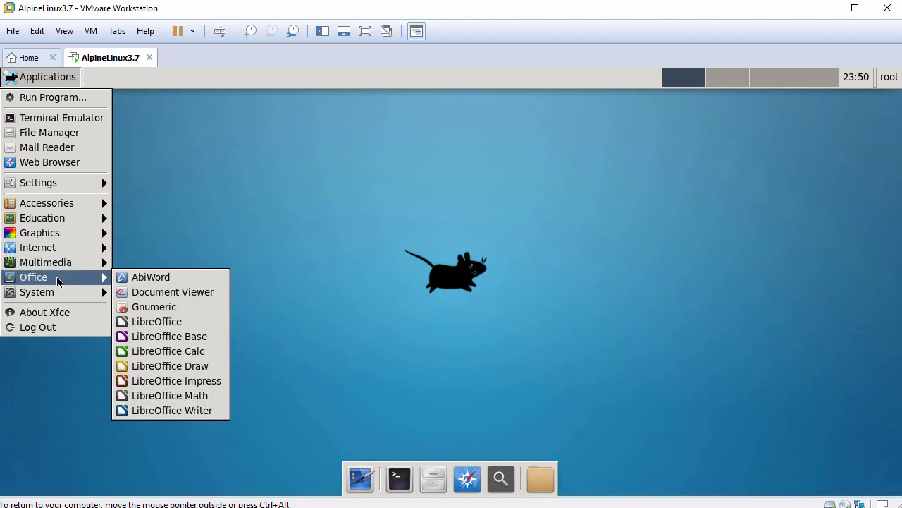
pyautogui.click(171, 322)
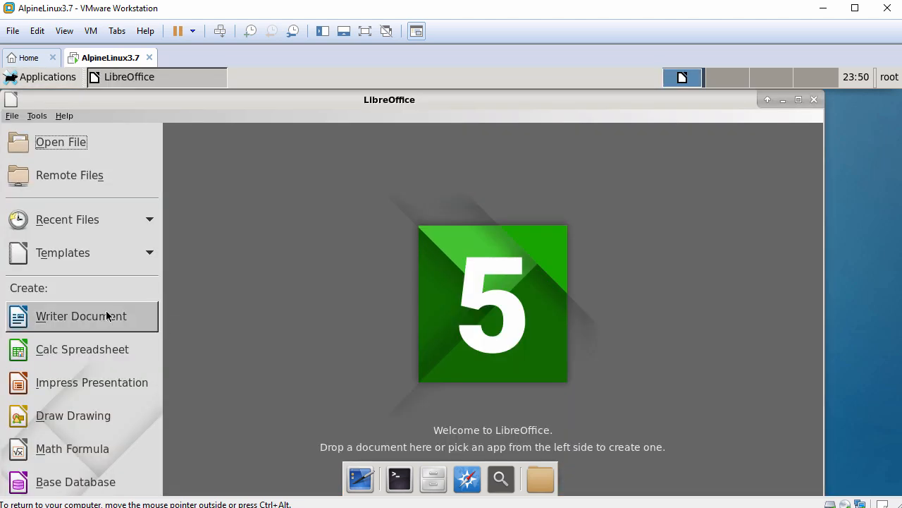
# Create a new Writer document from LibreOffice's start screen, then close the Writer window.
pyautogui.click(107, 316)
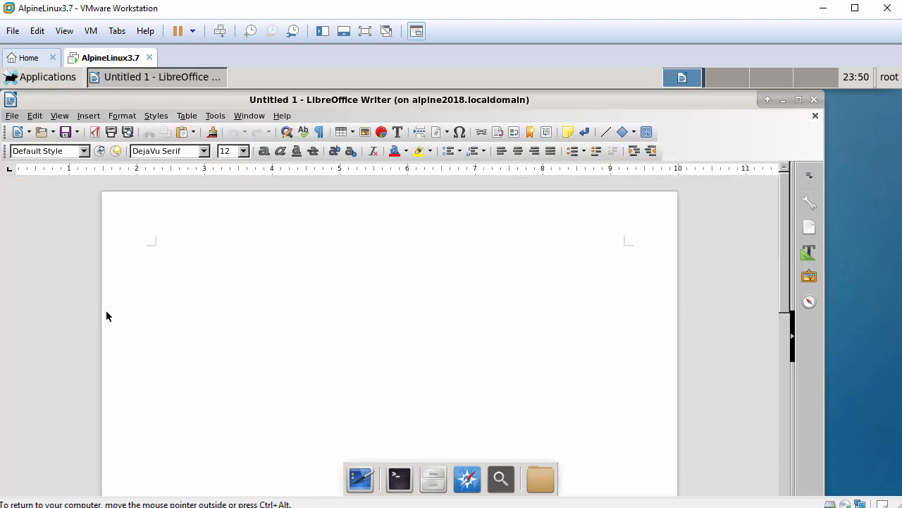
pyautogui.click(815, 100)
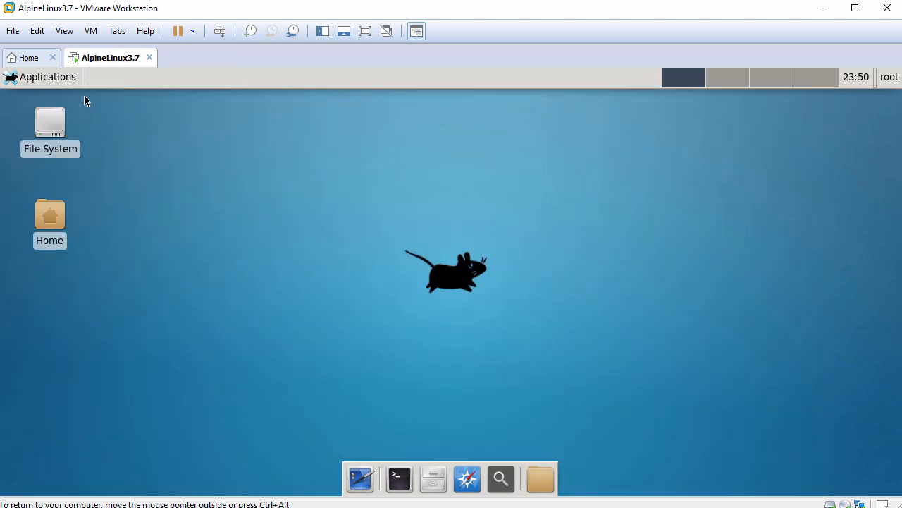
# Open the About Xfce dialog from the Applications menu and close it.
pyautogui.click(62, 79)
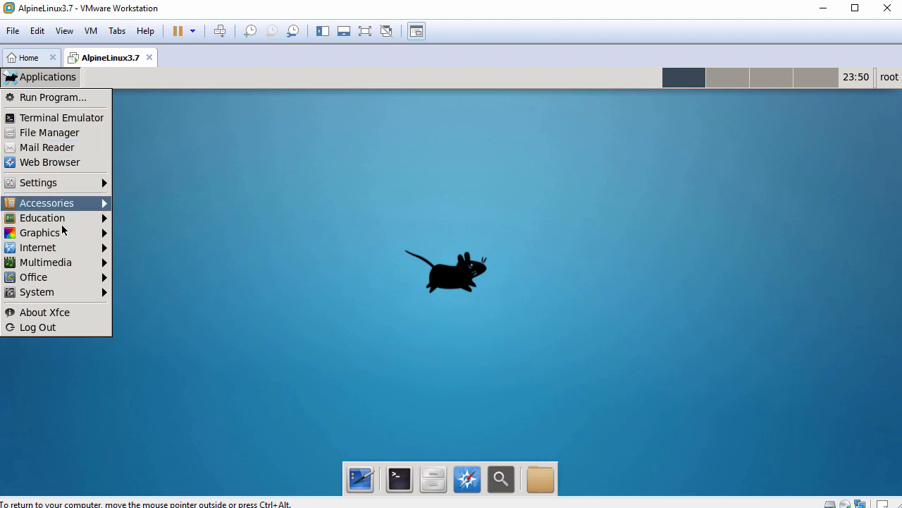
pyautogui.moveTo(61, 294)
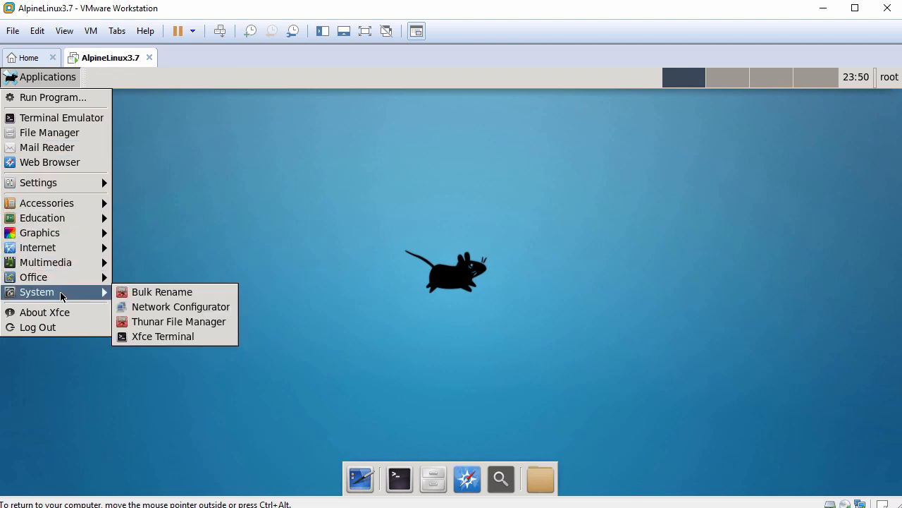
pyautogui.click(61, 312)
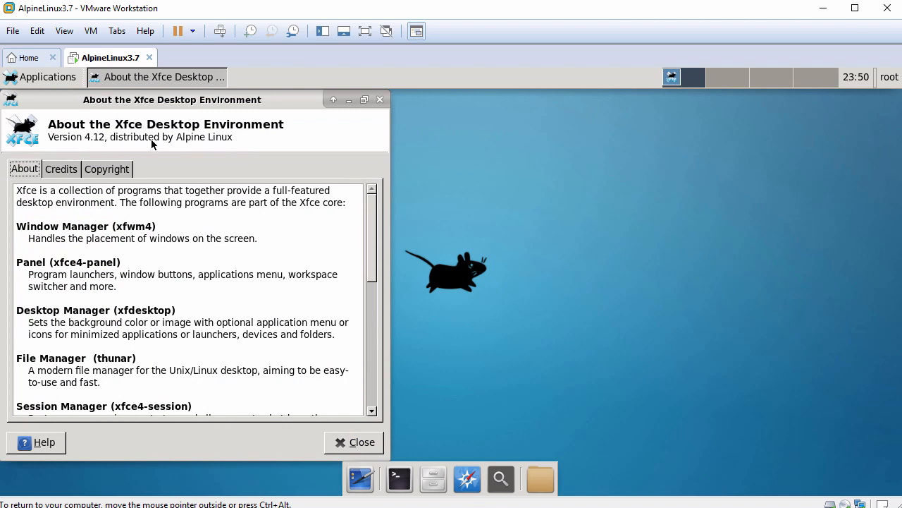
pyautogui.click(380, 100)
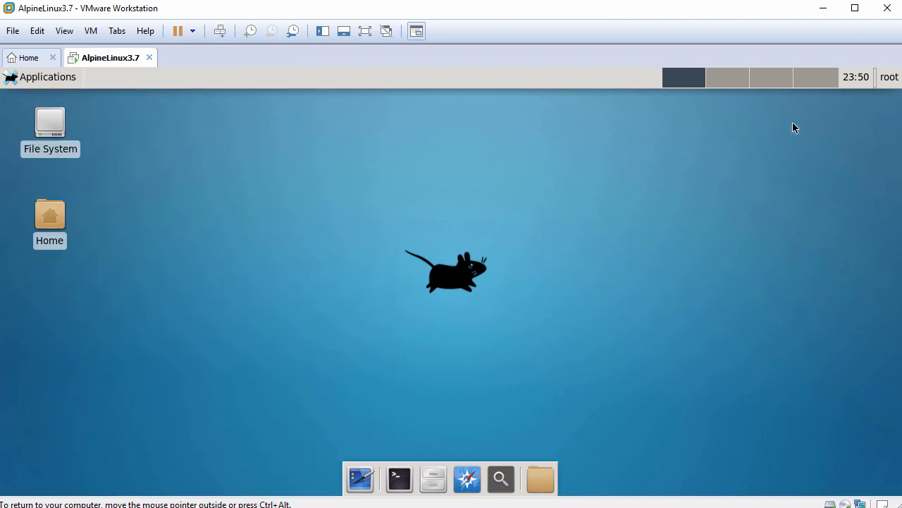
pyautogui.click(887, 81)
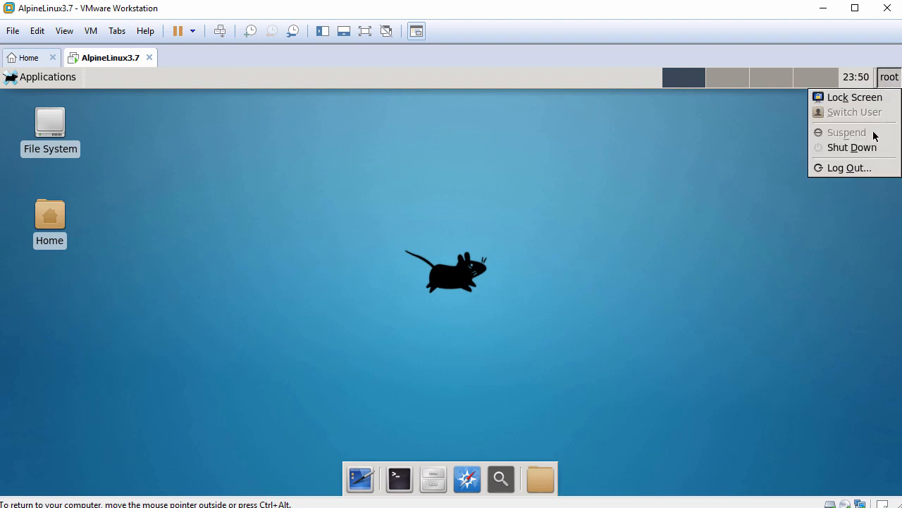
pyautogui.click(864, 150)
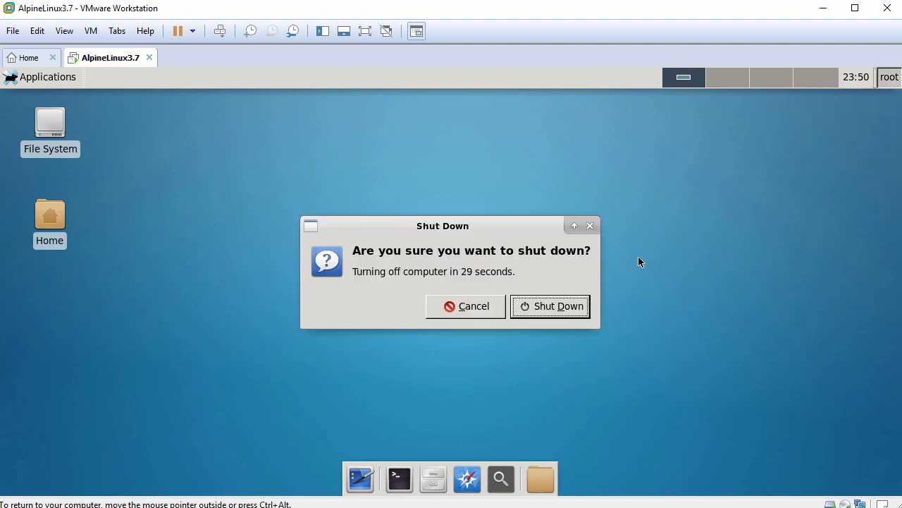
pyautogui.click(464, 307)
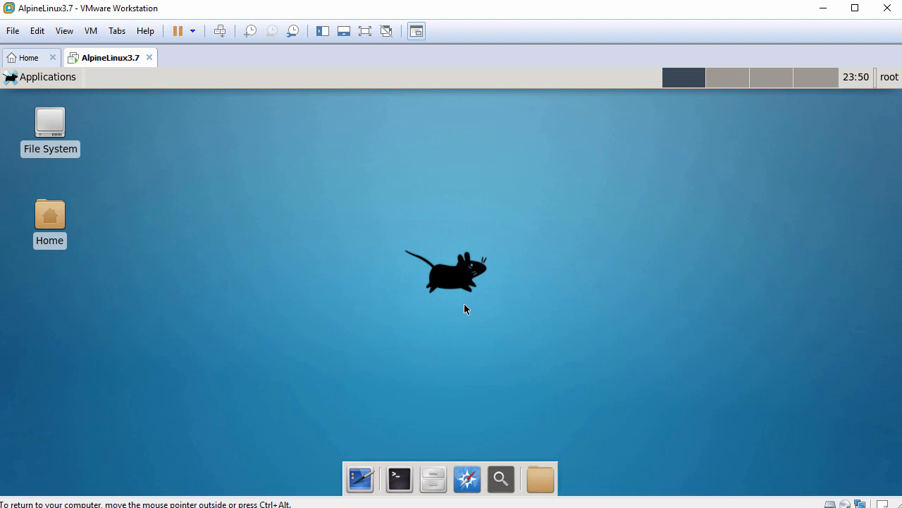
# Release keyboard and mouse input from the virtual machine back to the host.
pyautogui.hotkey('ctrl', 'alt')
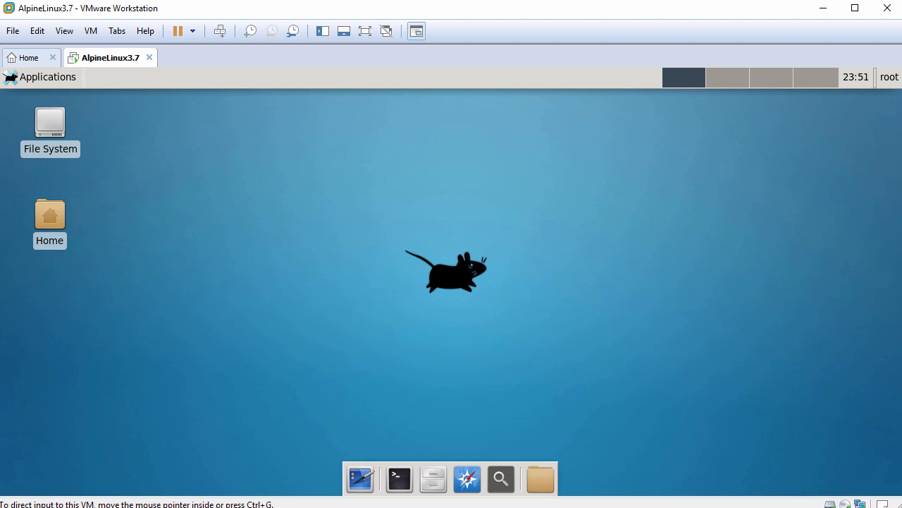